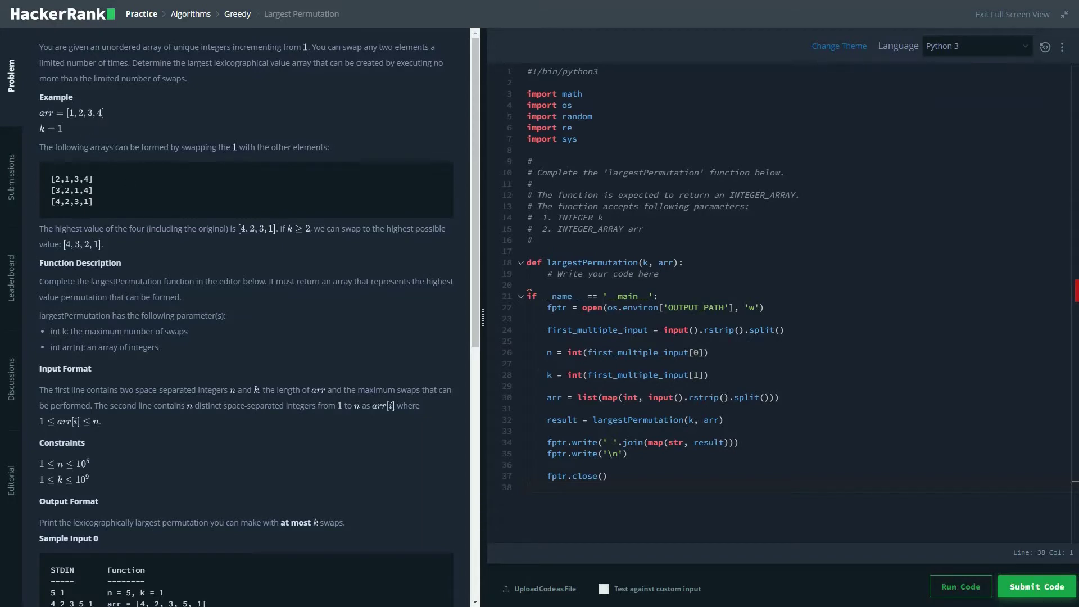
click(681, 274)
key(Return)
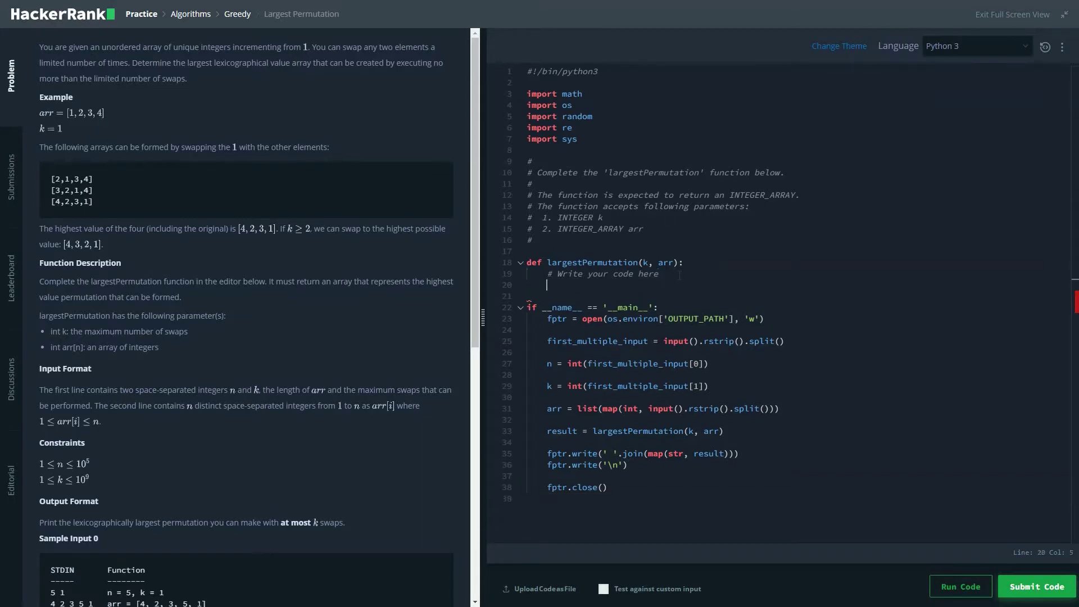
key(Return)
key(Return)
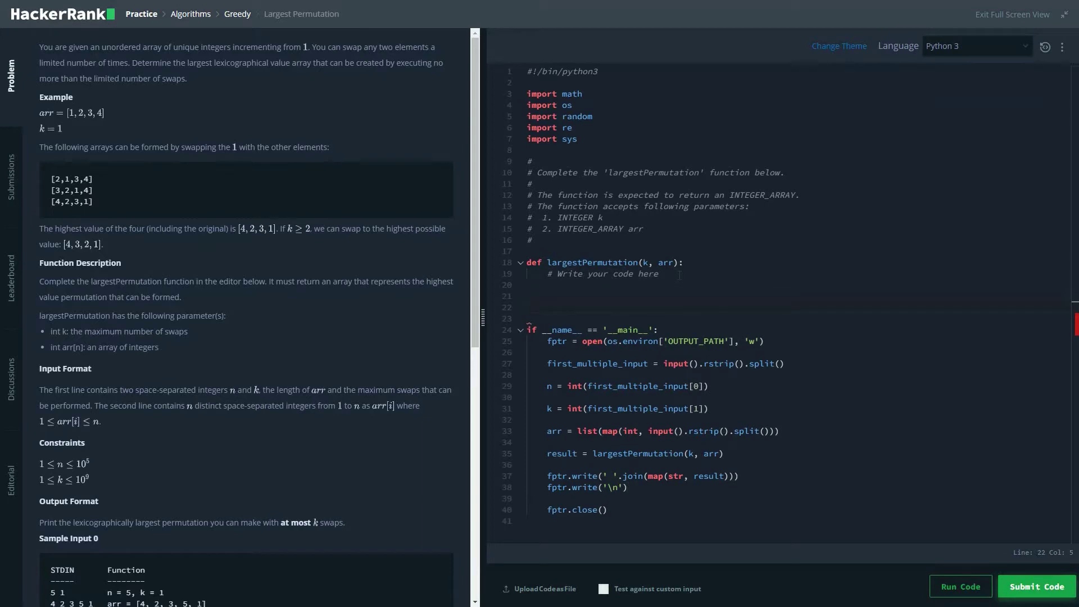
text(4 2 )
text(3 1)
key(Return)
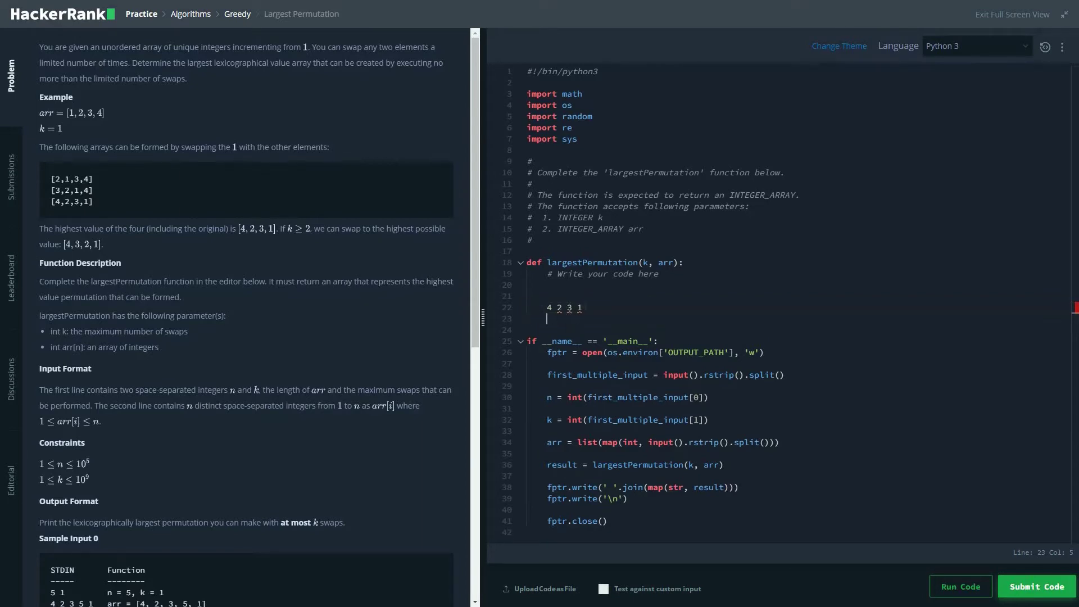
key(BackSpace)
key(BackSpace)
text(k)
text(=1)
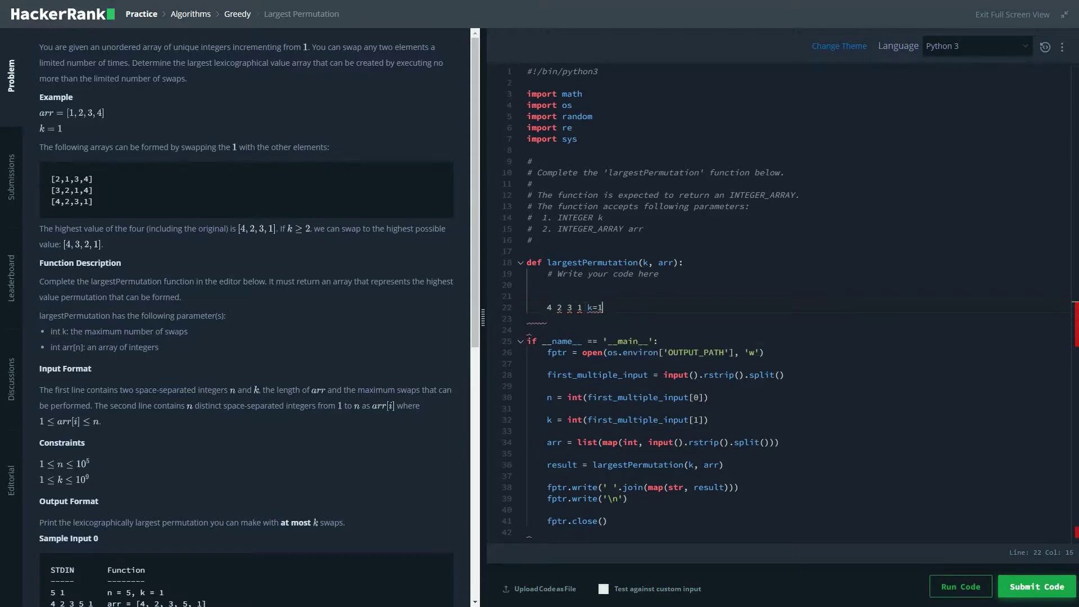
key(Return)
key(Up)
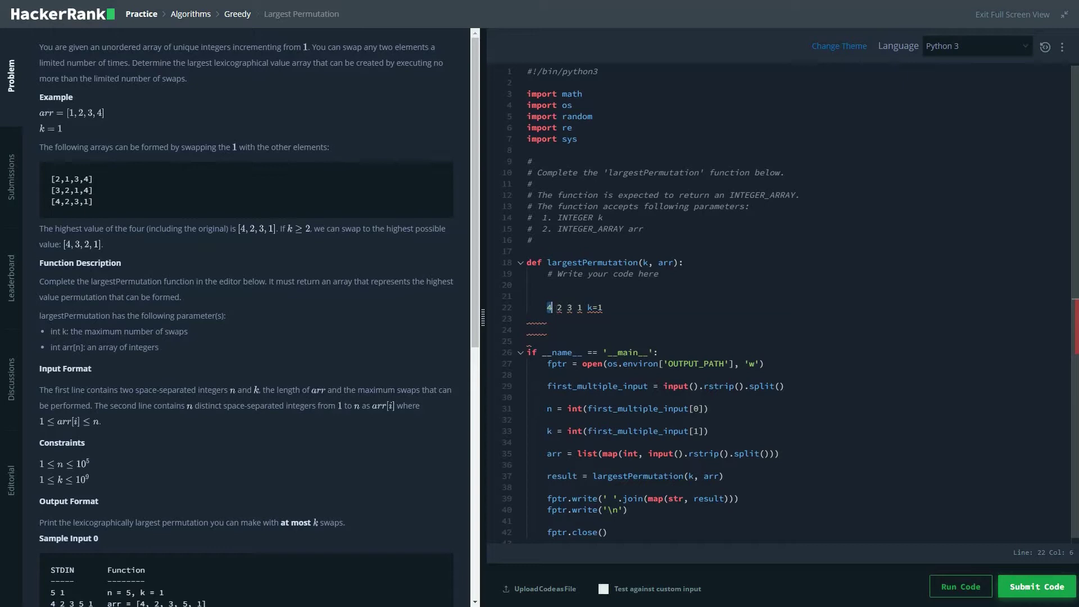
key(Right)
key(Right)
key(Down)
text(4 )
text(3 2 )
text(1)
drag(582, 319, 542, 308)
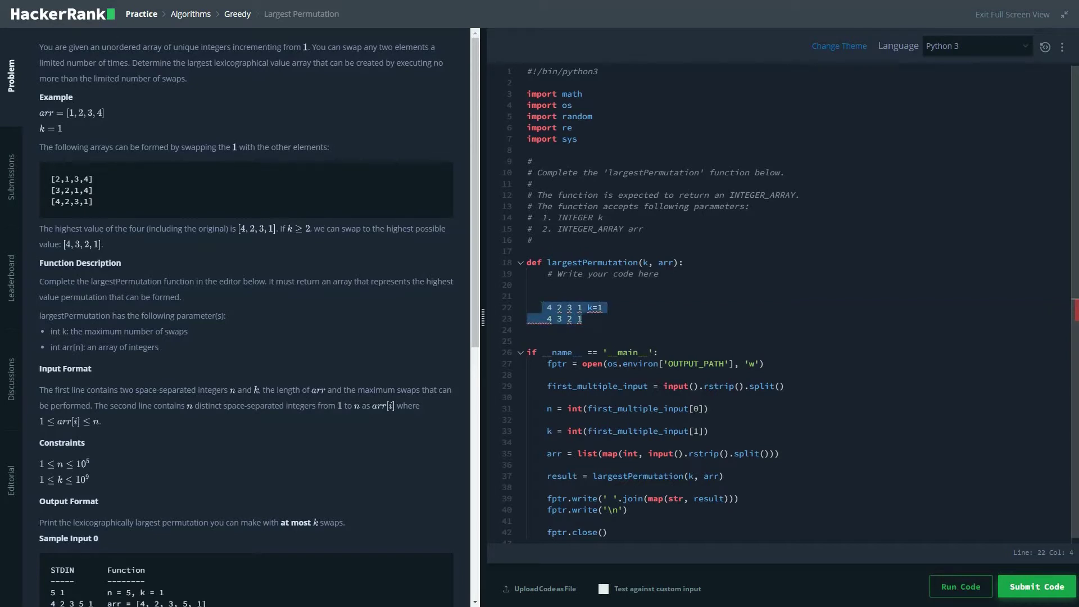
Clear the scratch lines and make the loop store each value's index with indeces[arr[i]]=i
key(BackSpace)
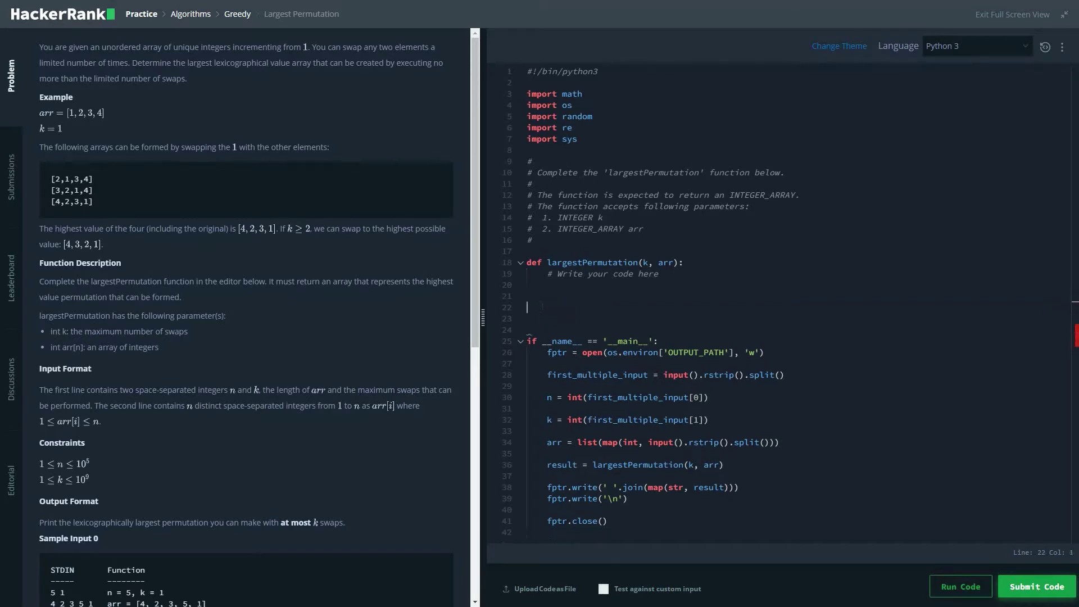
key(BackSpace)
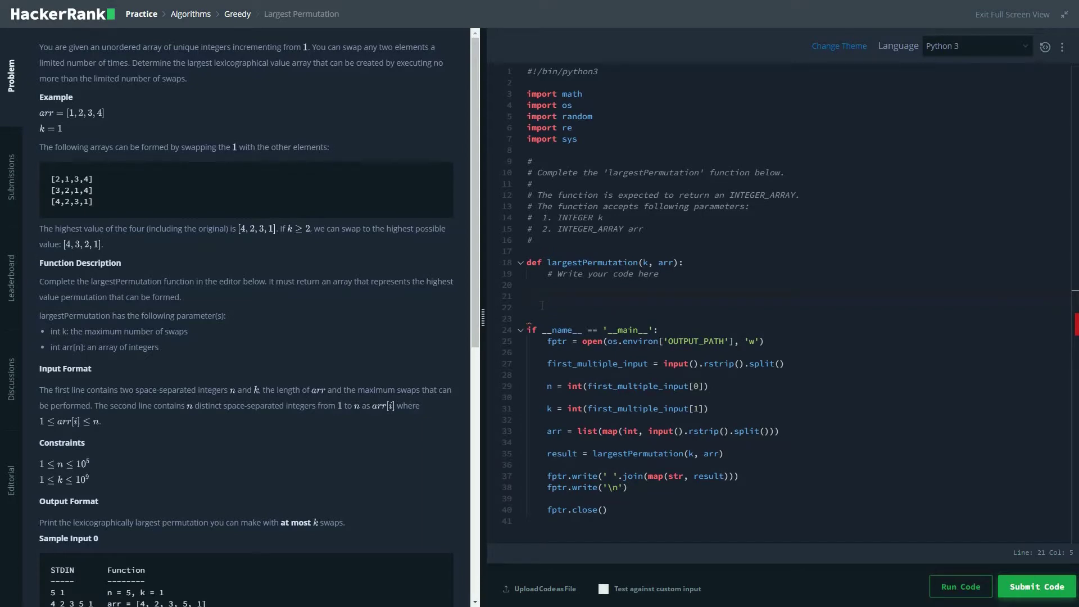
text(ind)
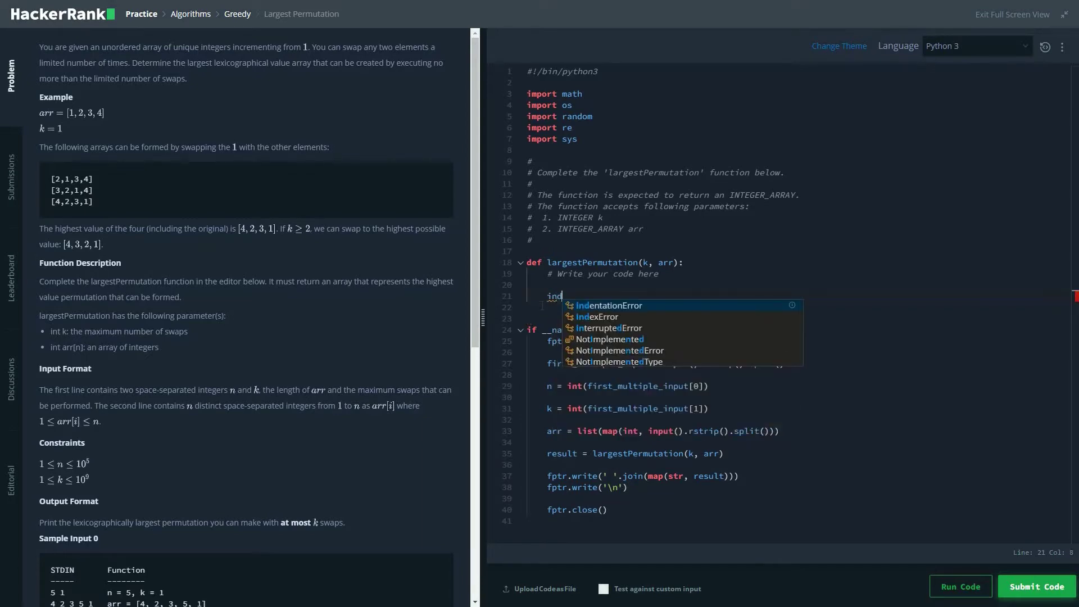
text(ex)
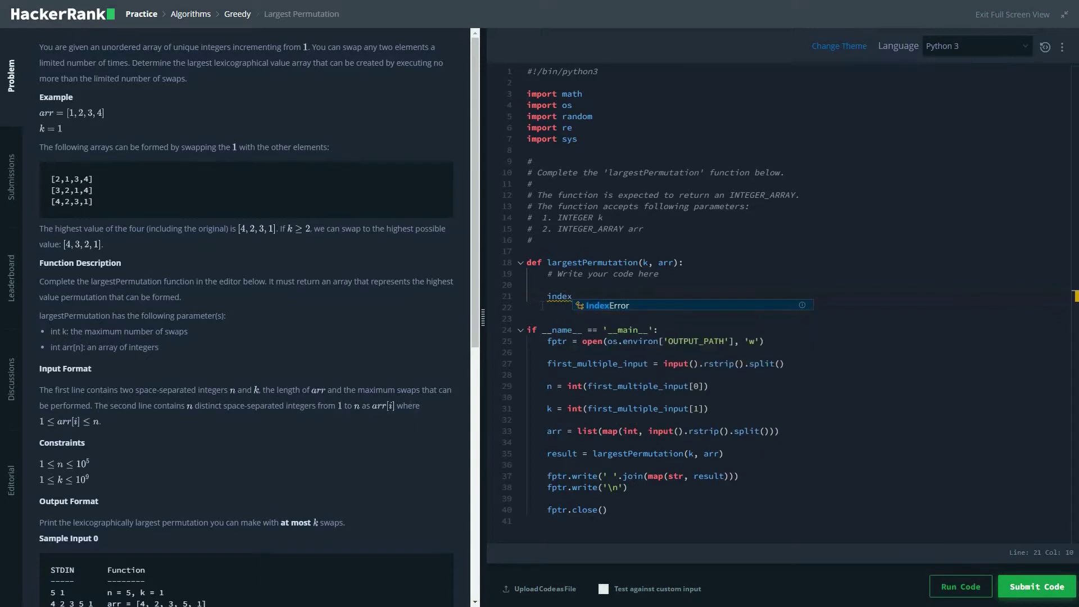
key(BackSpace)
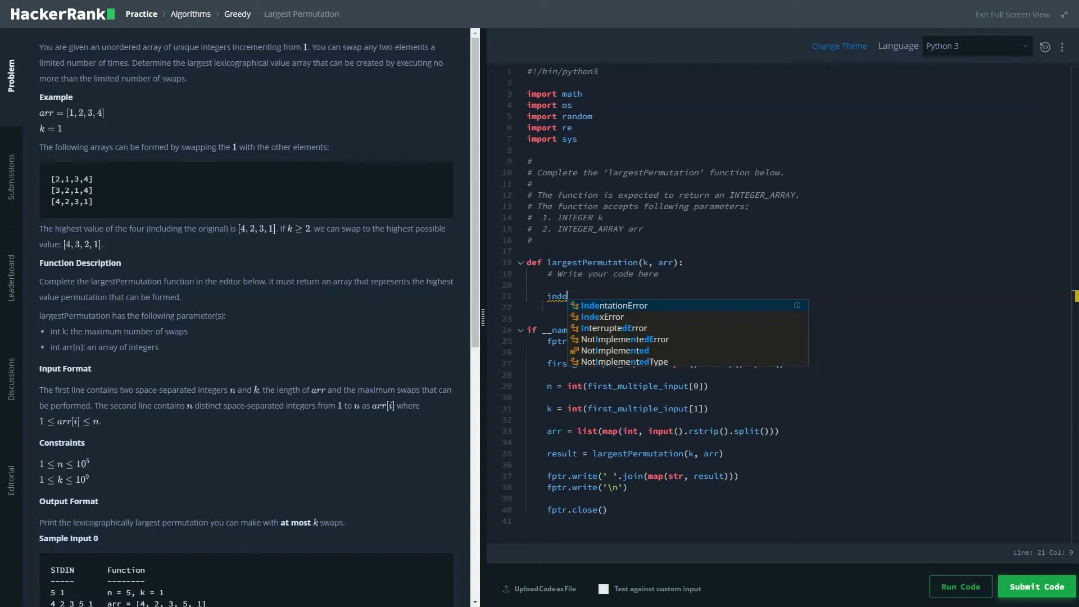
text(ces)
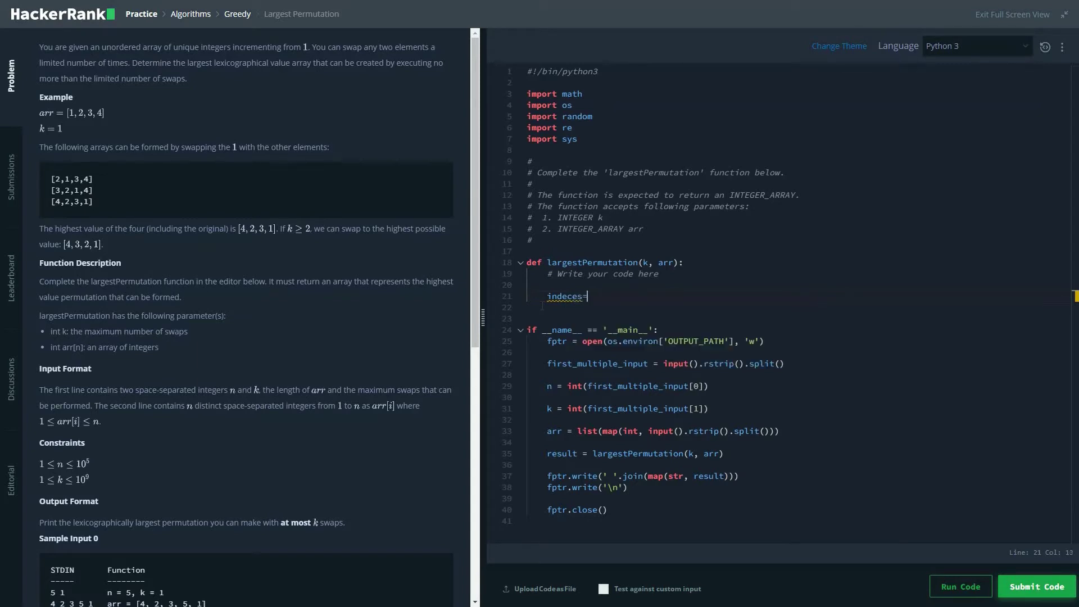
text(=[)
key(Return)
text(f)
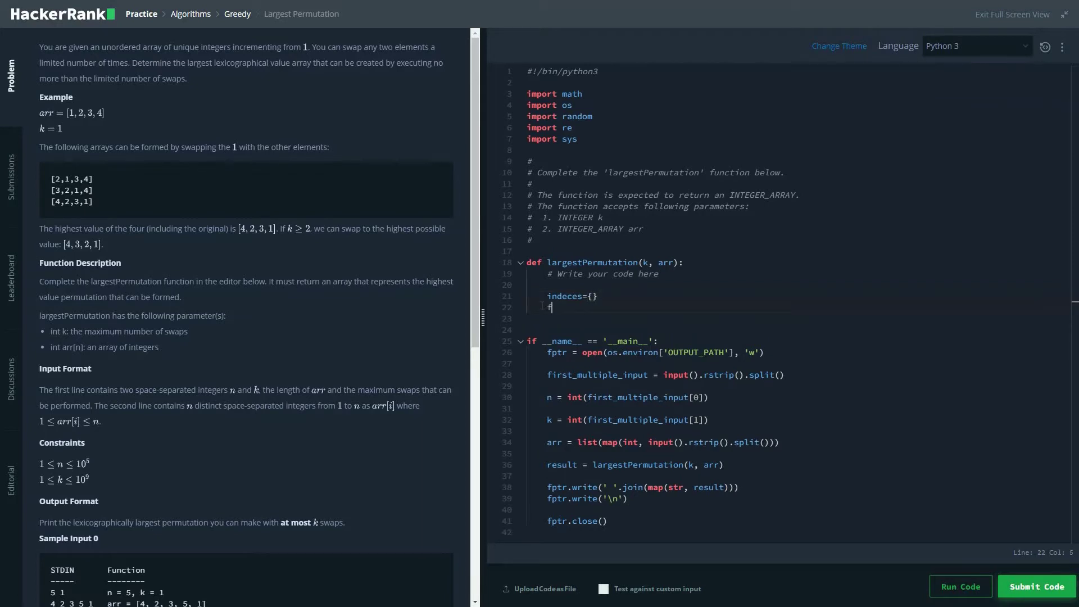
text(or i )
text(in )
text(range)
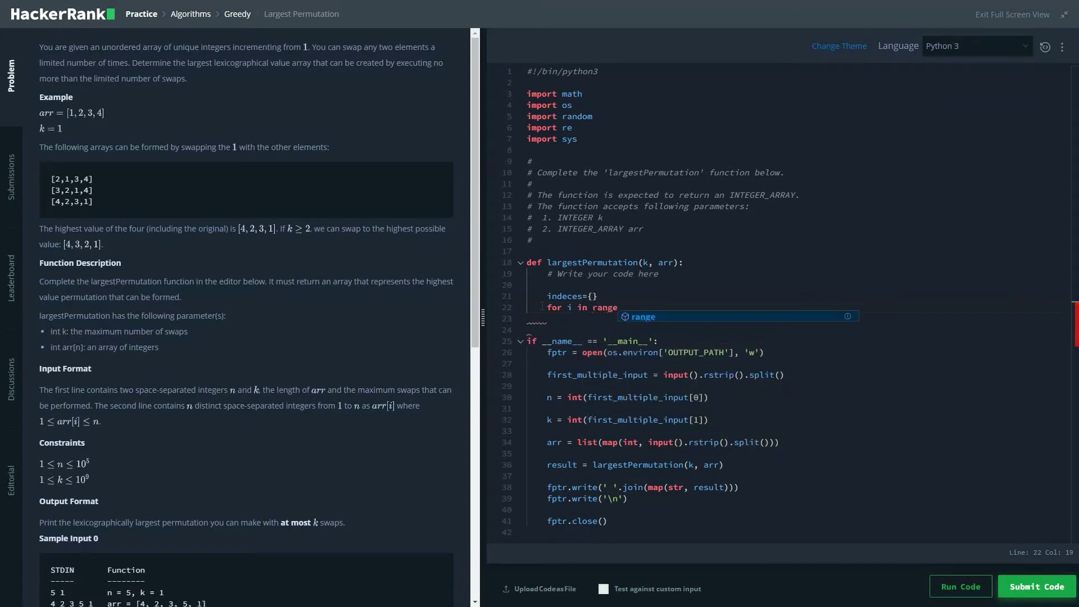
text((0, )
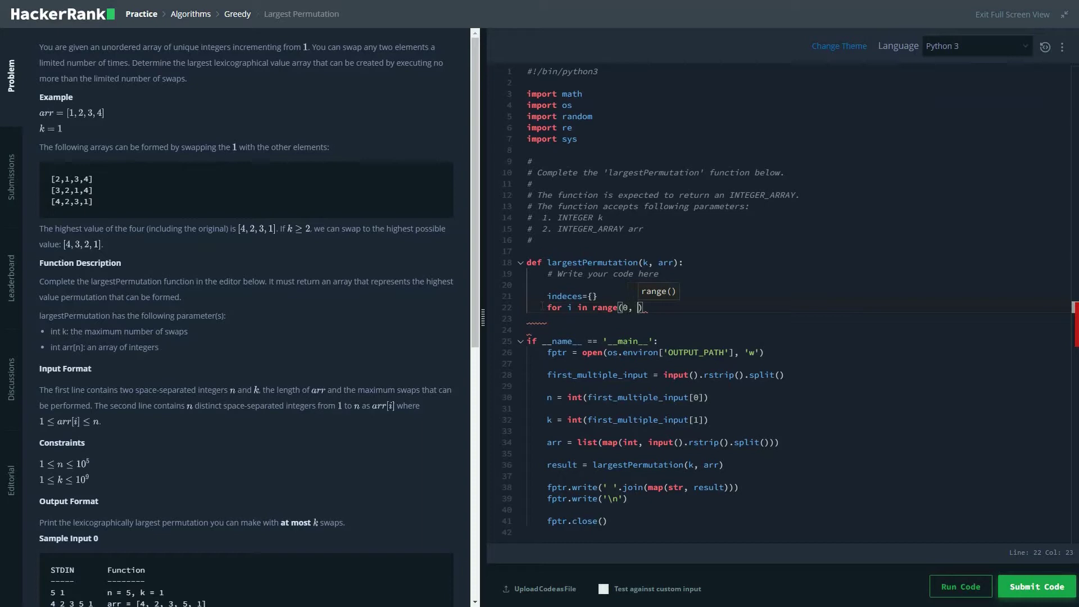
text(len(arr)
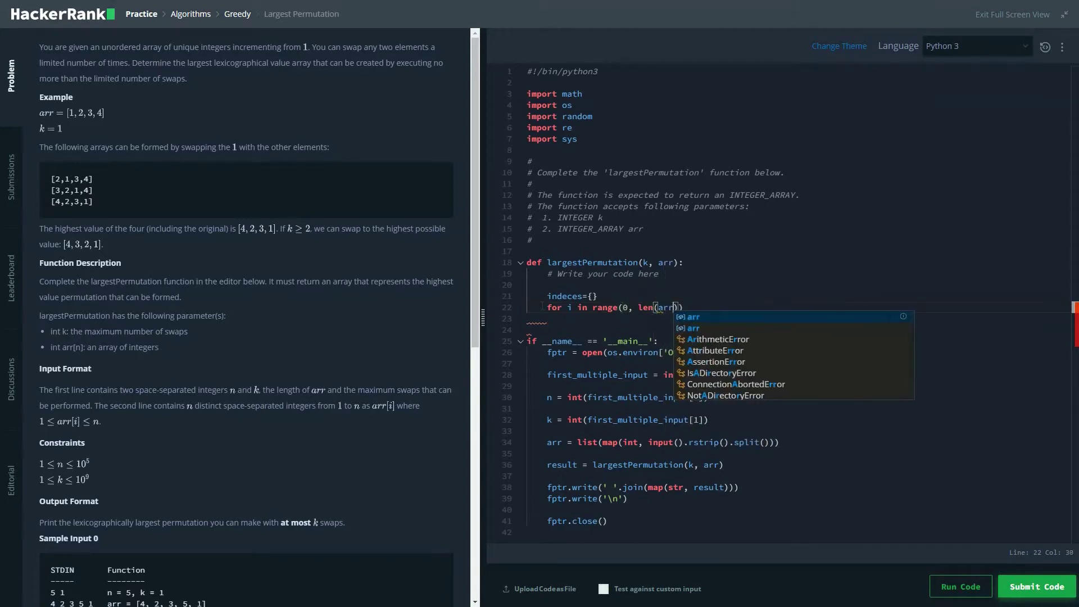
text()))
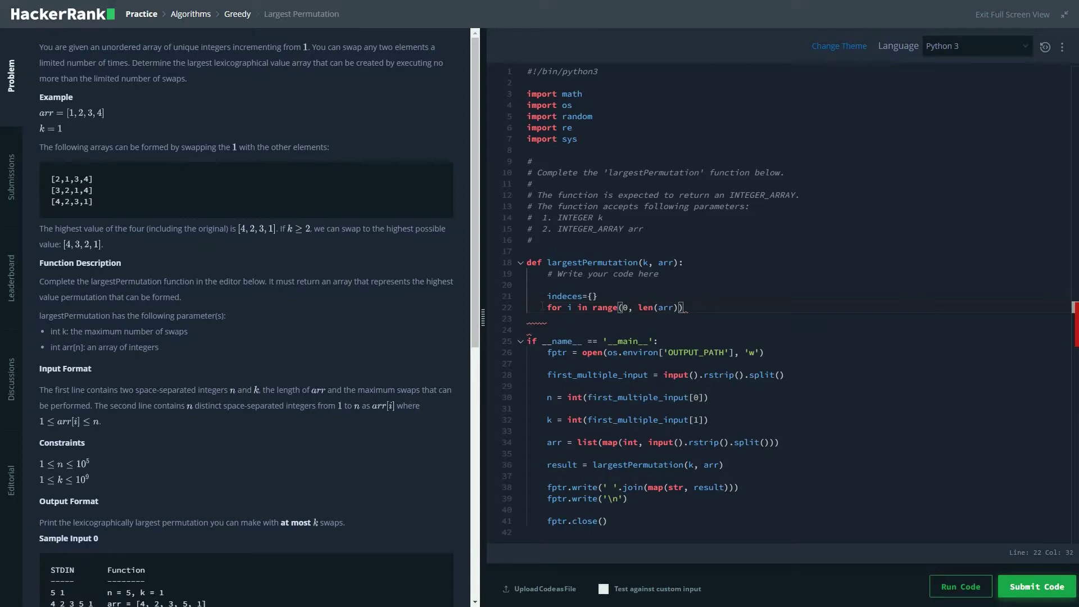
text(:)
key(Return)
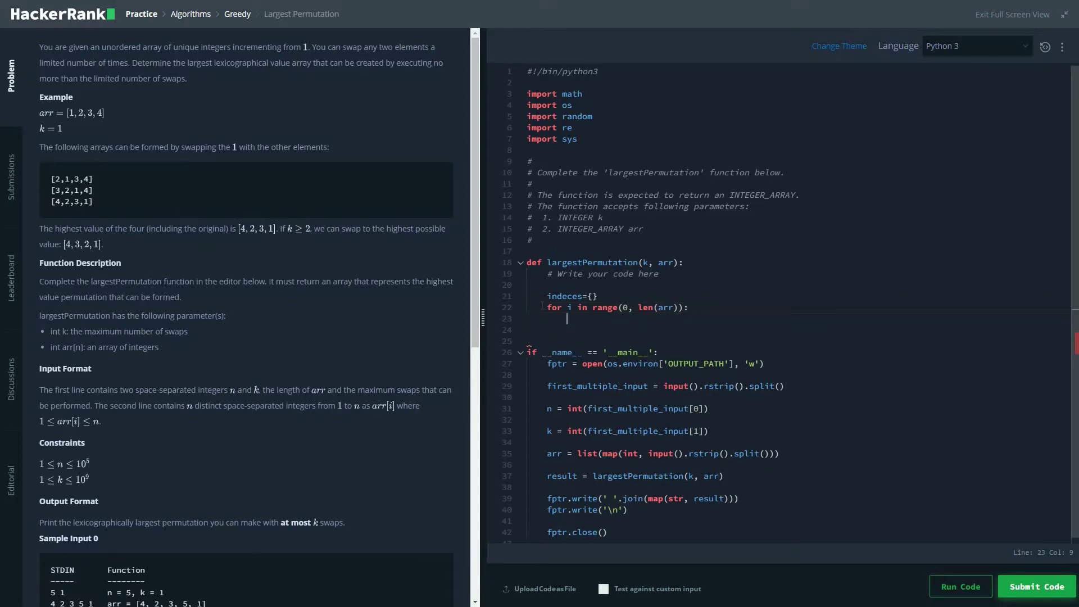
text(i)
text(n)
key(Tab)
text([arr;)
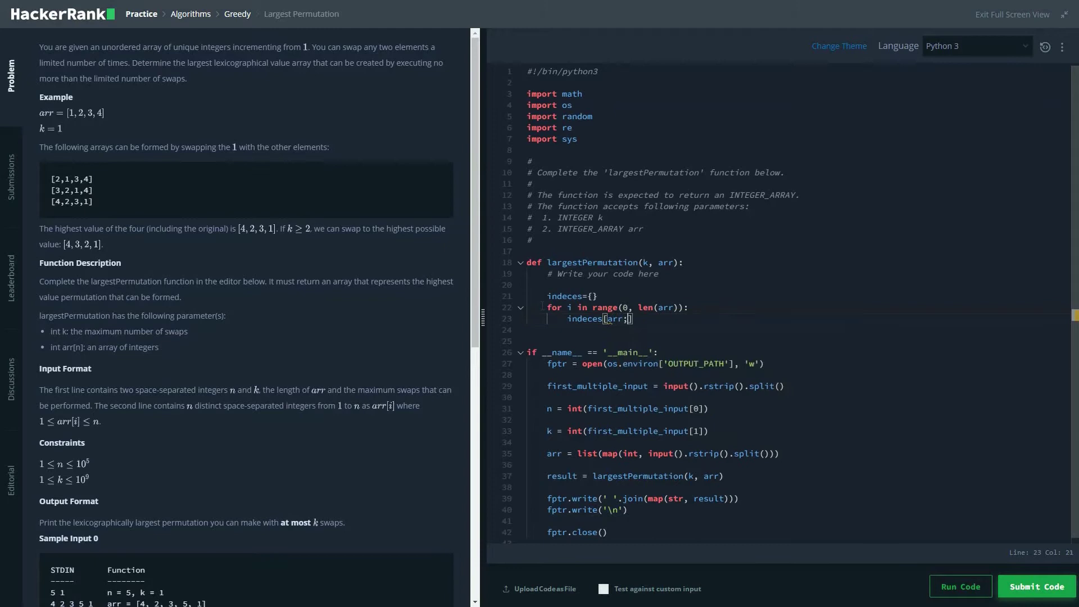
key(BackSpace)
text([)
text(i]])
text(=)
text(i)
key(Return)
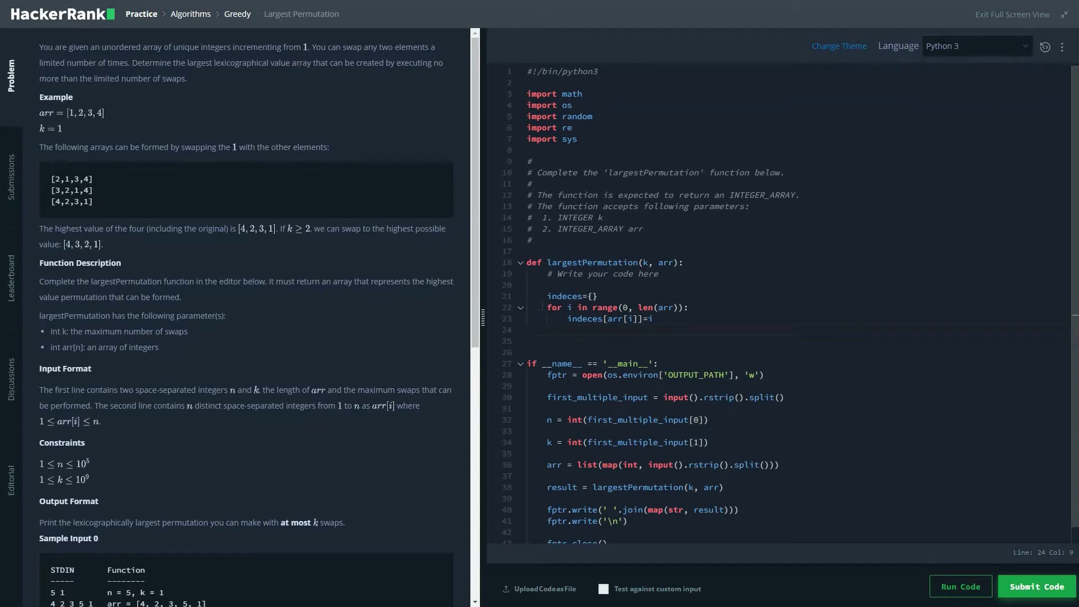
Add i = 0 and max_elemnt=len(arr), then delete the worked example sequence 1 3 5 2 4
key(Return)
key(Tab)
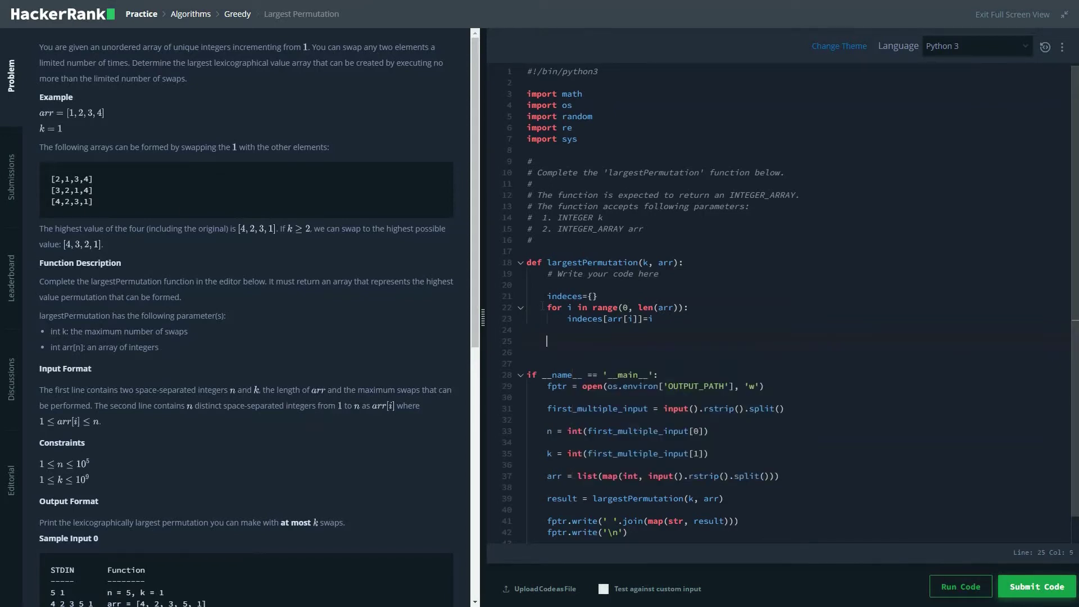
text(i )
text(= 0)
key(Return)
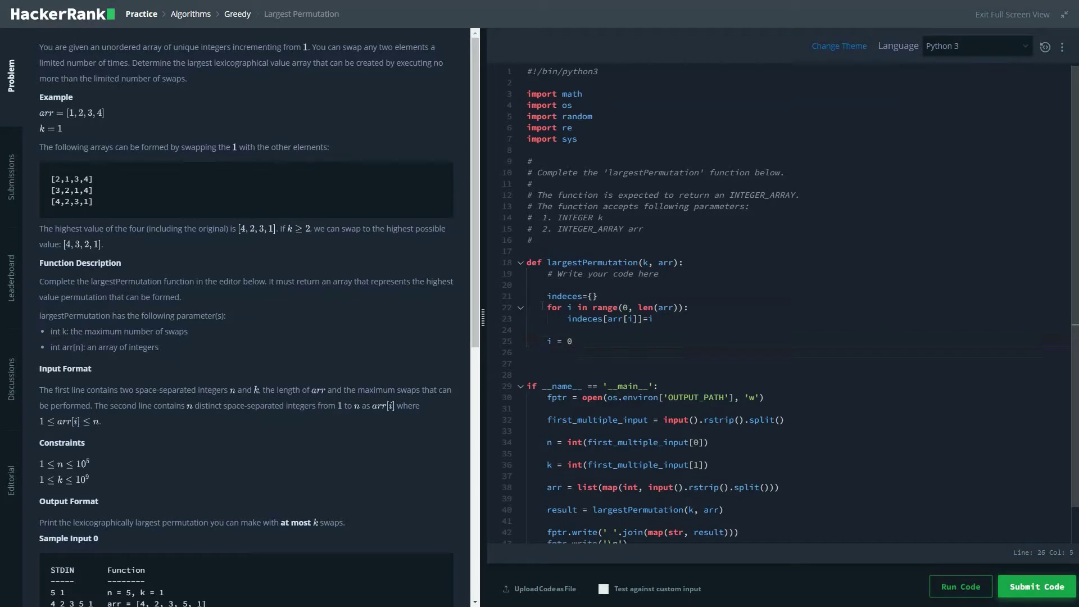
text(max)
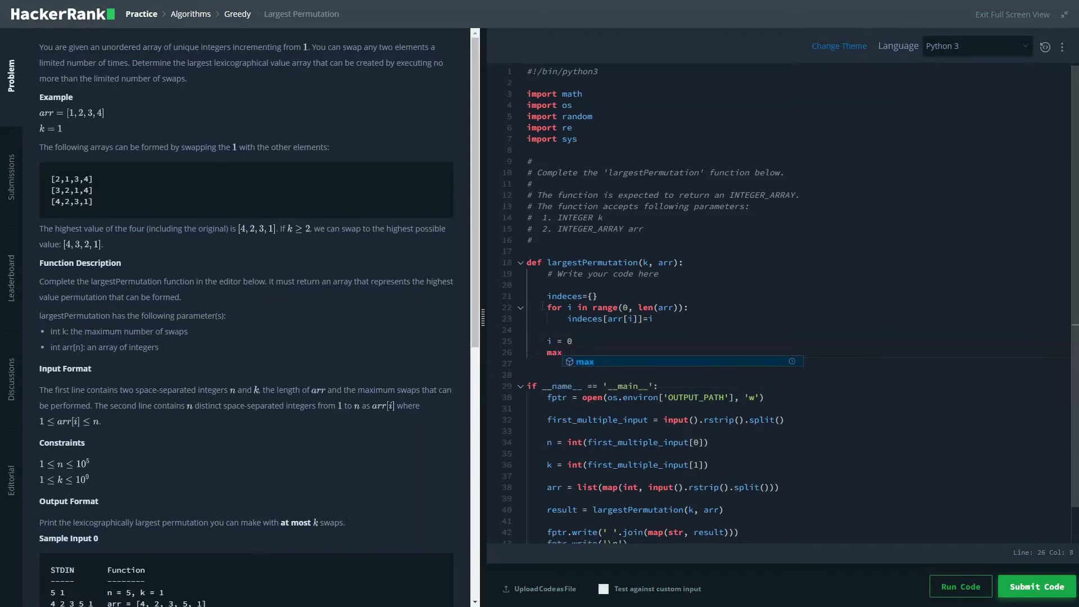
text(_)
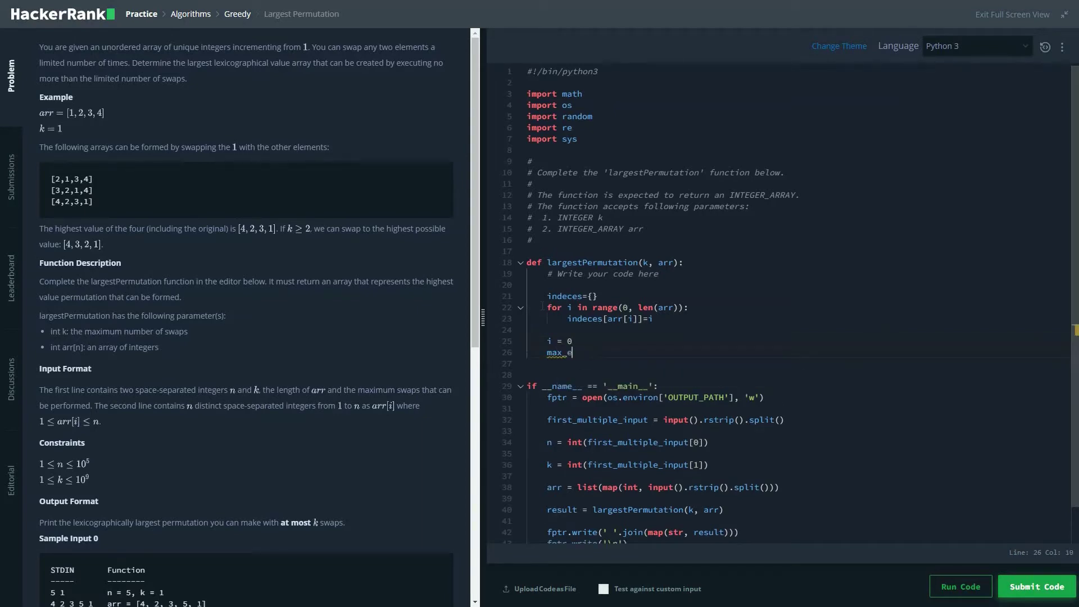
text(elemnt)
text(=len)
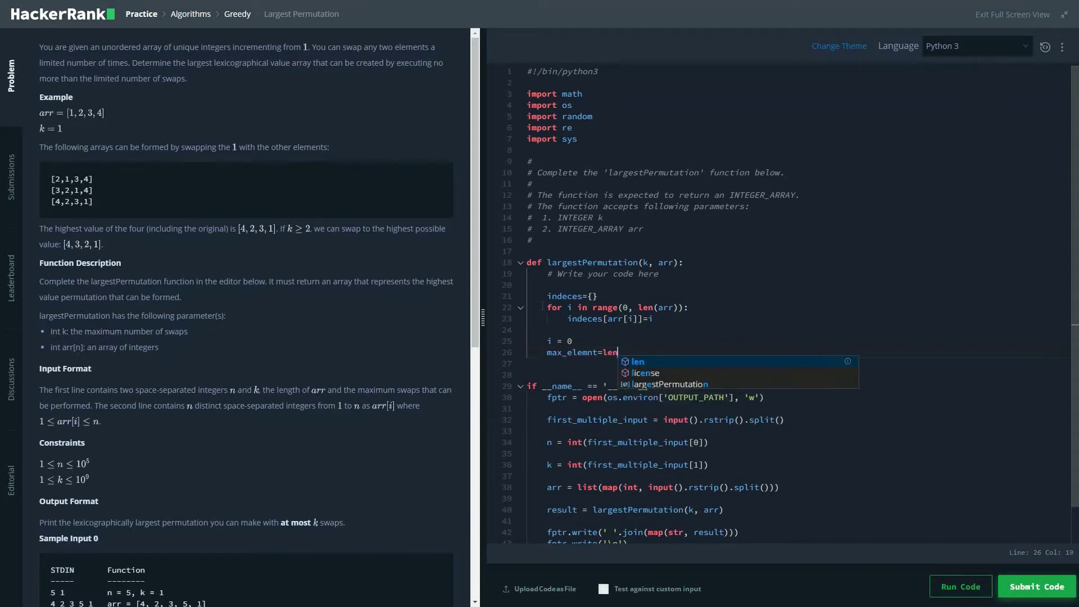
text((arr)
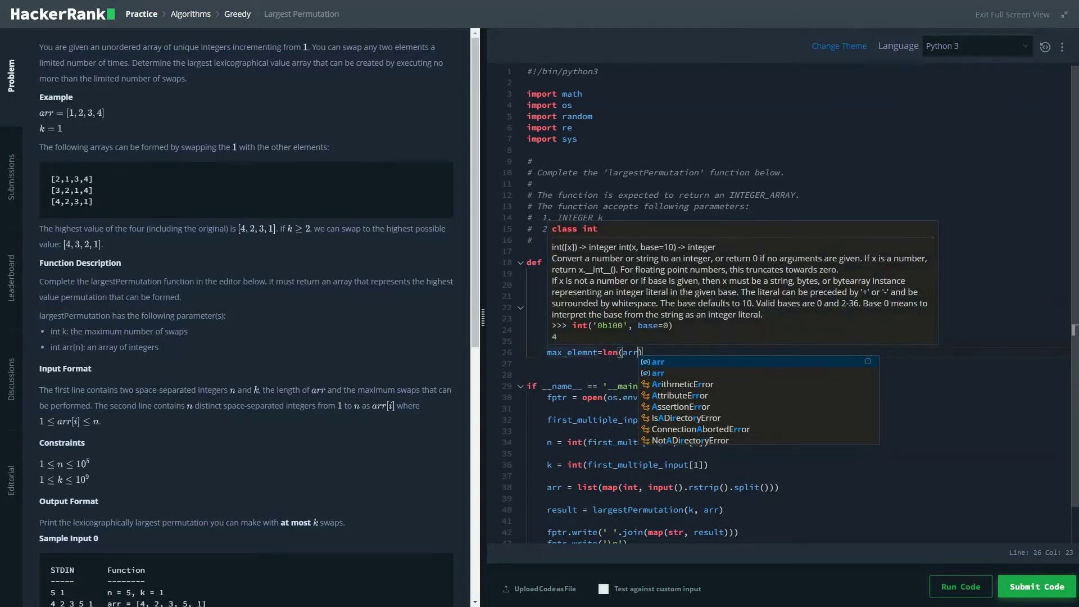
text())
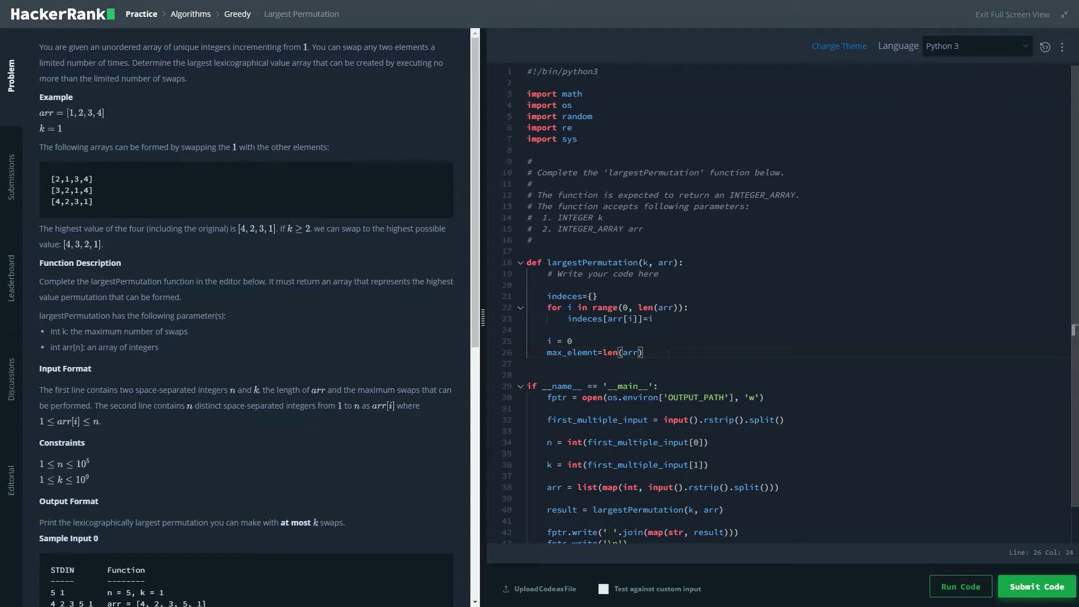
key(Return)
key(Return)
text(i)
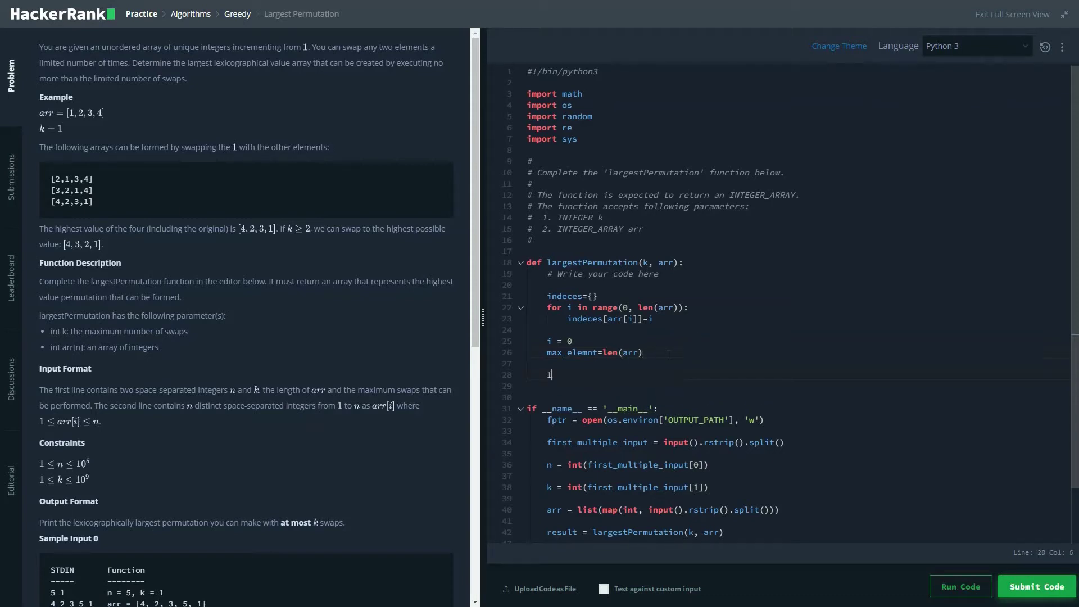
text(= )
text( 5 2)
text(4)
key(Left)
key(Left)
key(Left)
key(End)
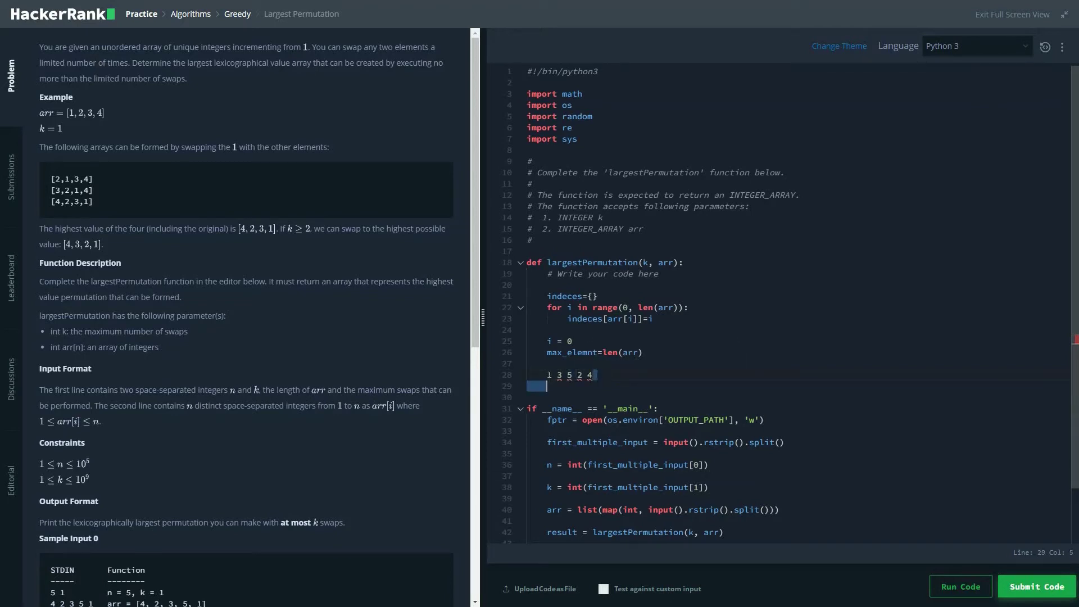
key(shift+Home)
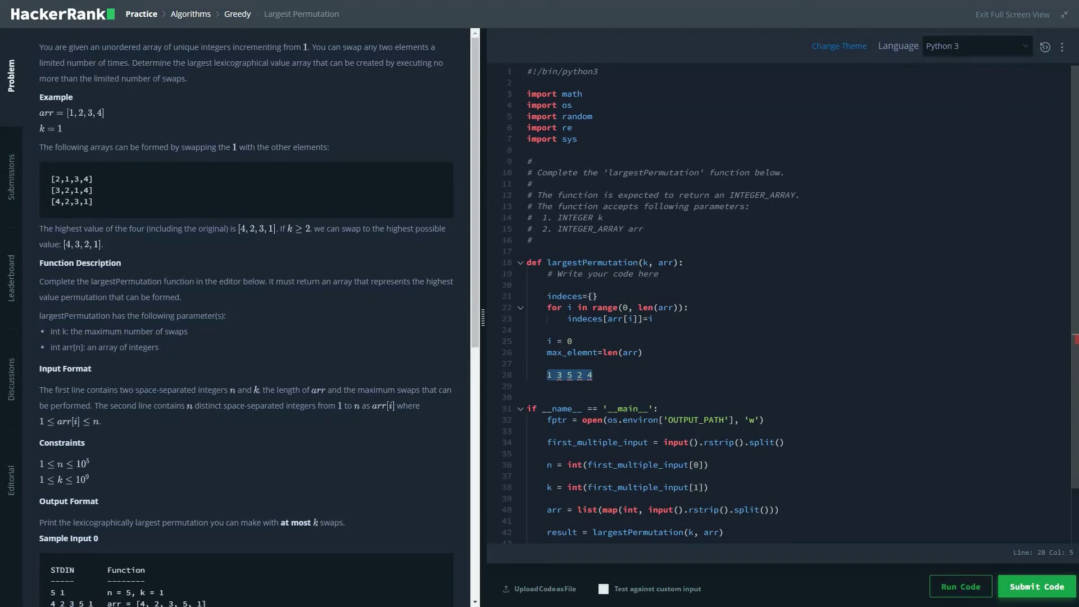
key(BackSpace)
text(w)
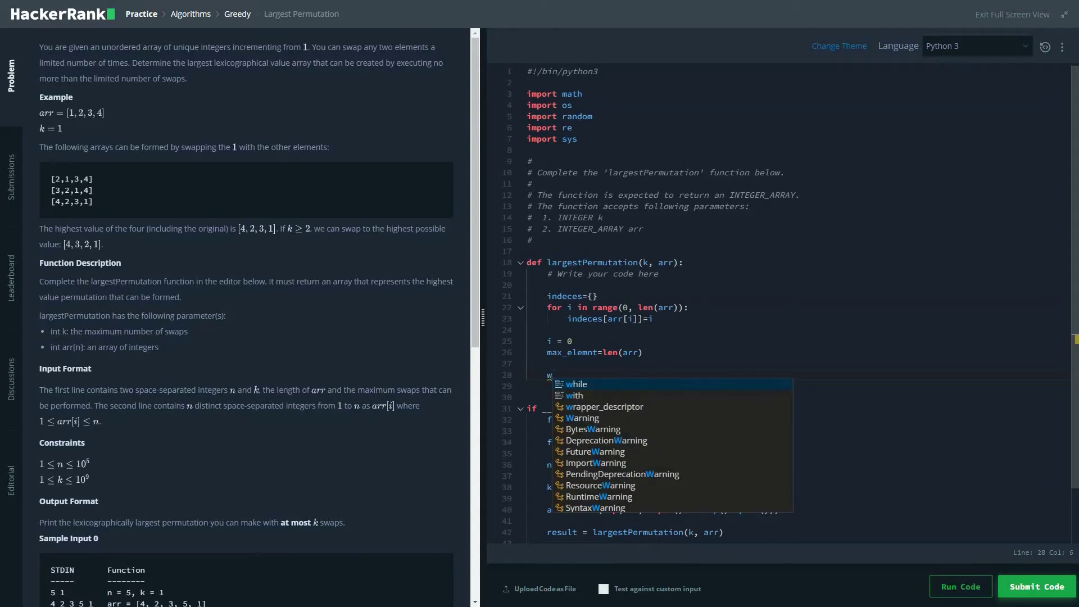
text(hile)
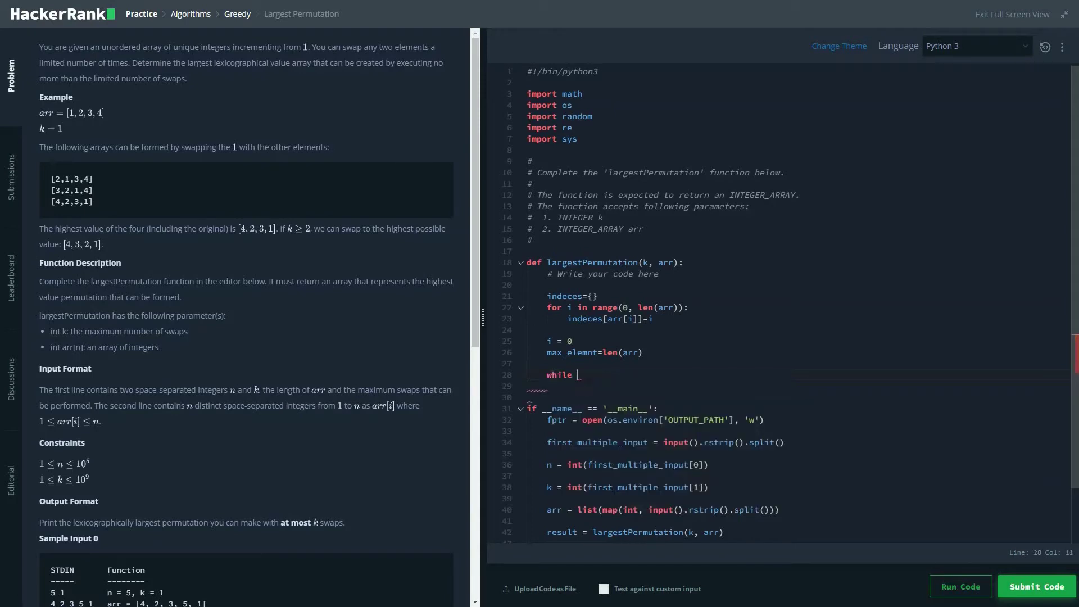
text( k>)
text(0)
text( and ma)
text(x_l)
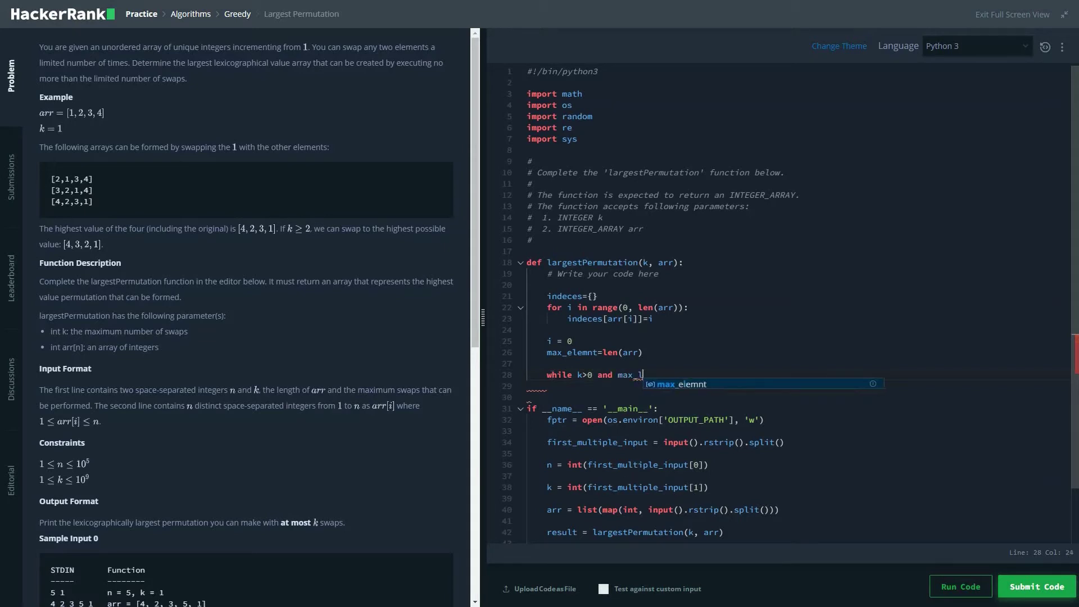
text(e)
Write the 'while k>0 and max_elemnt>1:' loop header, fixing the spelling on line 28
key(Tab)
text(>)
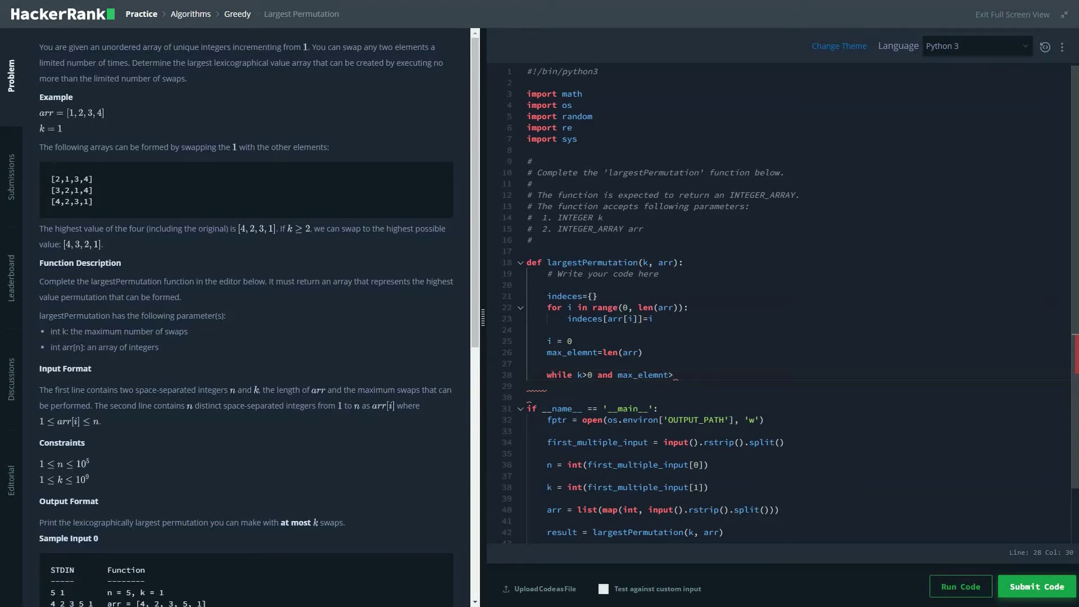
text(1:)
key(Return)
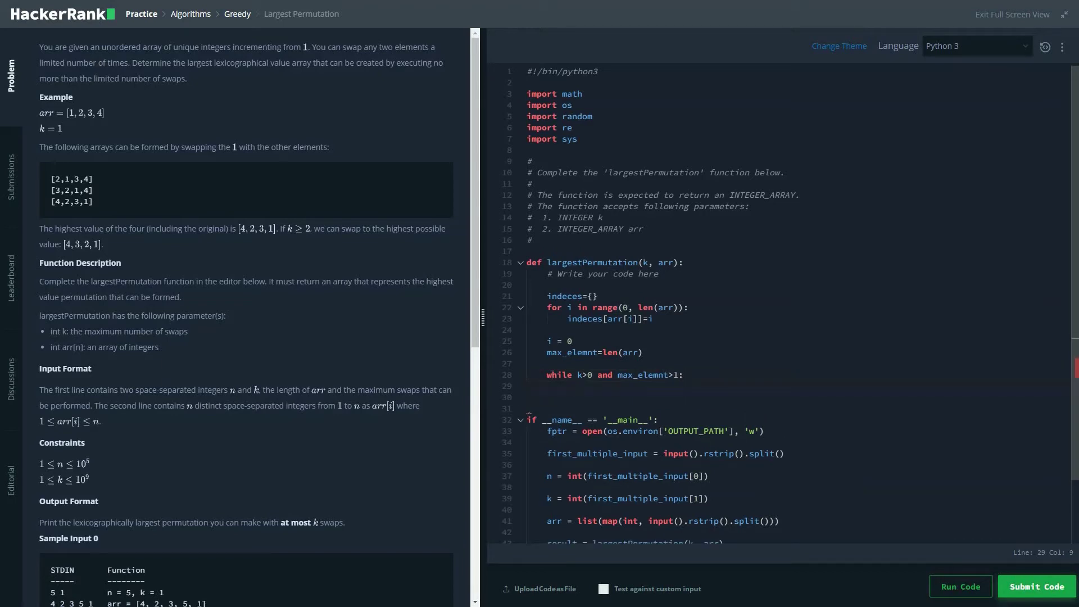
text(ma)
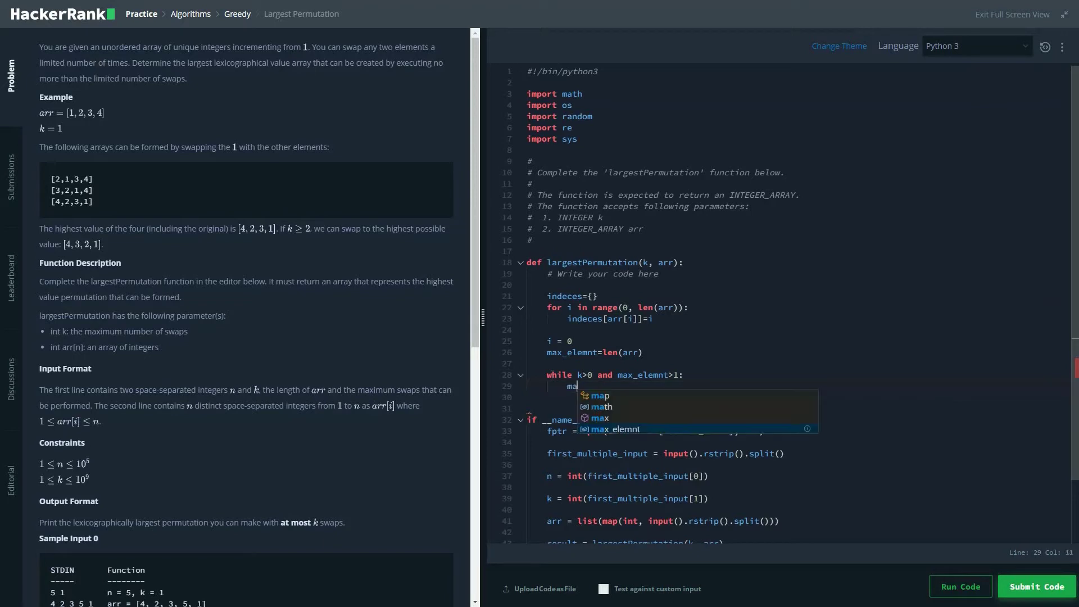
text(x)
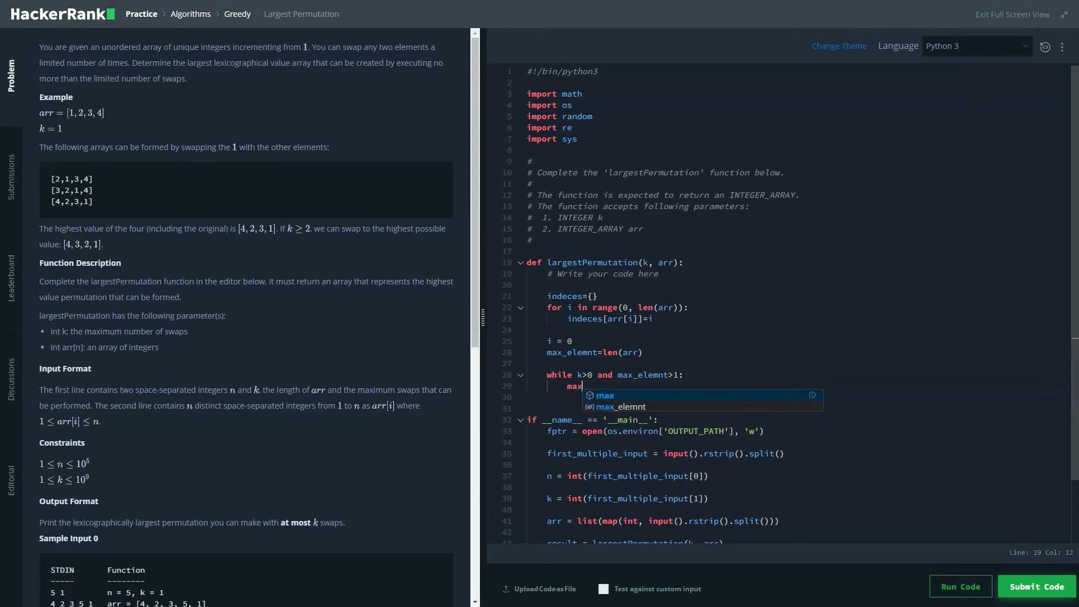
text(_el)
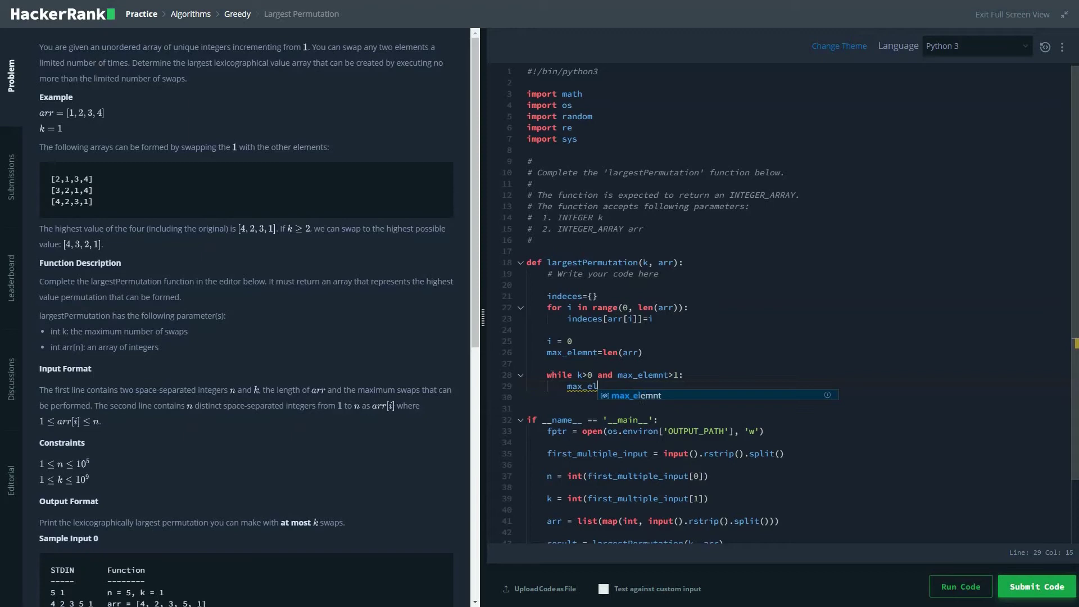
key(Return)
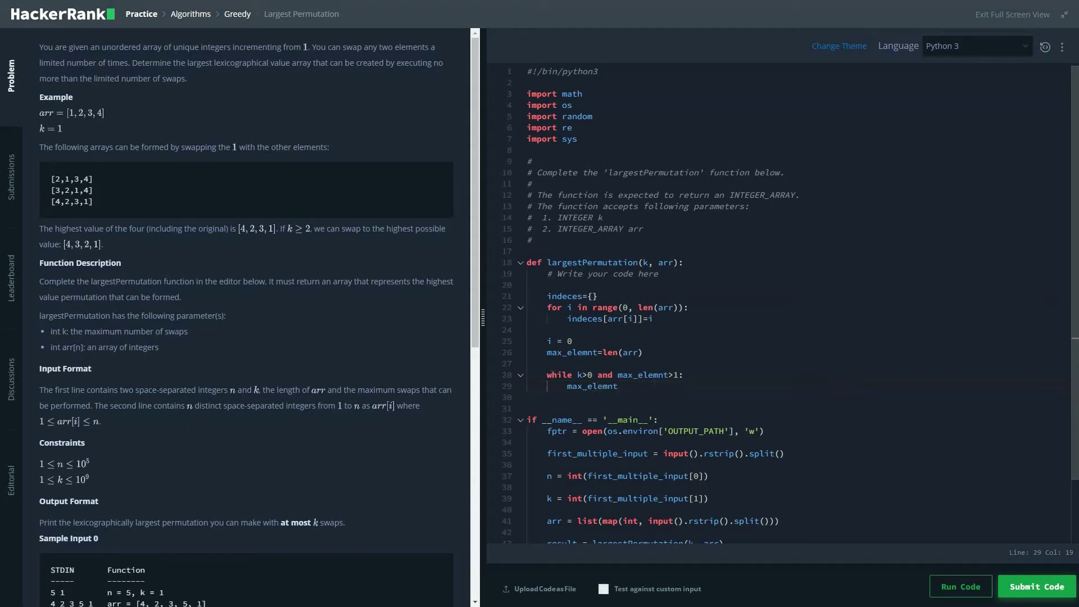
key(Up)
key(Right)
key(Right)
key(Right)
text(e)
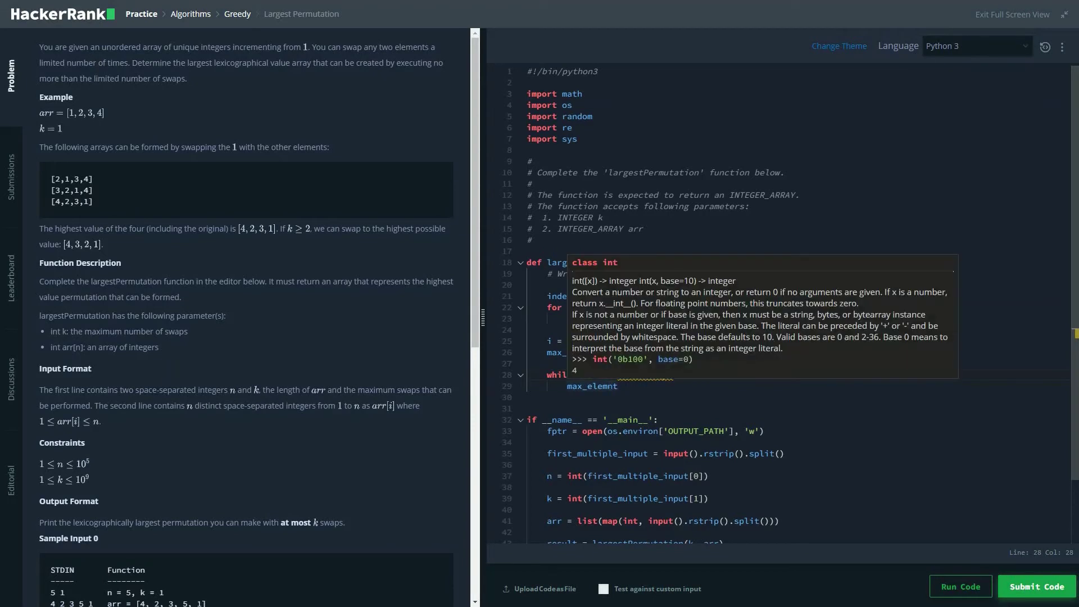
key(Down)
key(Left)
key(Left)
text(ent_)
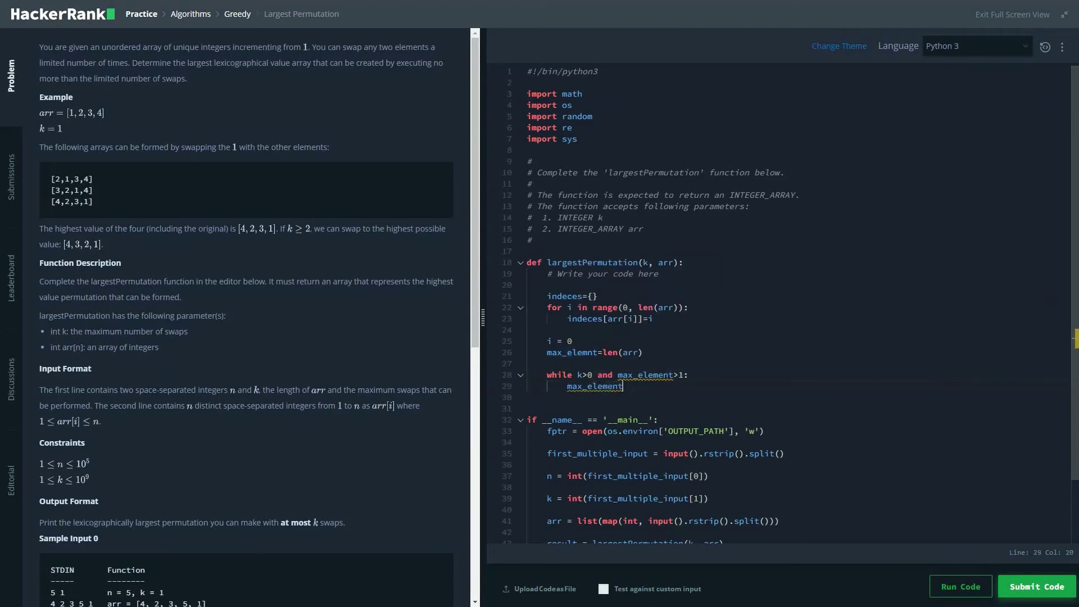
text(inde)
text(x=)
text(i)
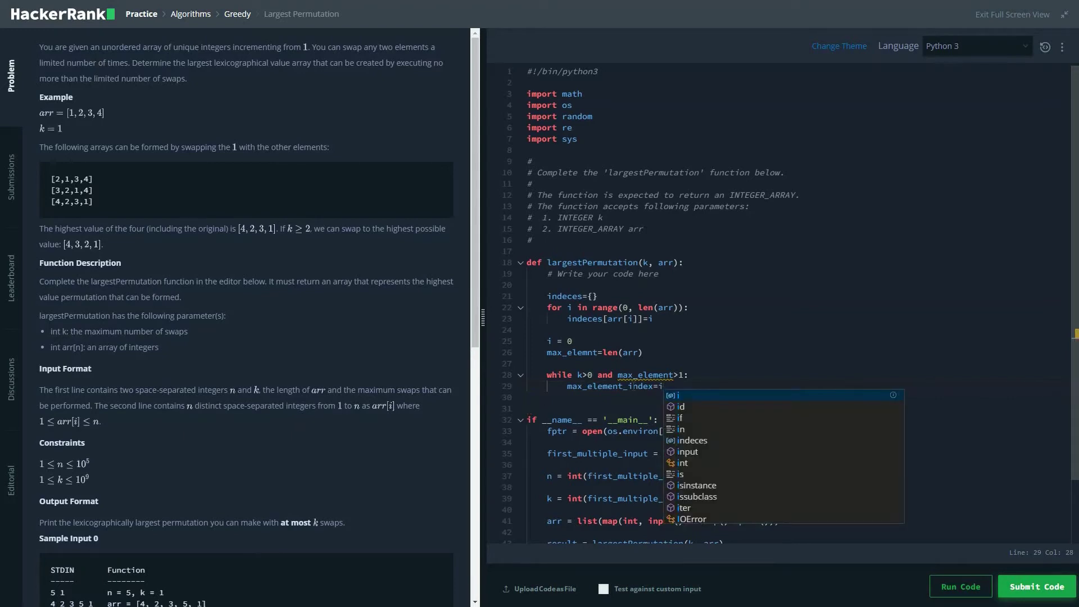
Make the loop's first line max_element_index=arr.index(max_elemnt)
key(BackSpace)
text(arr.in)
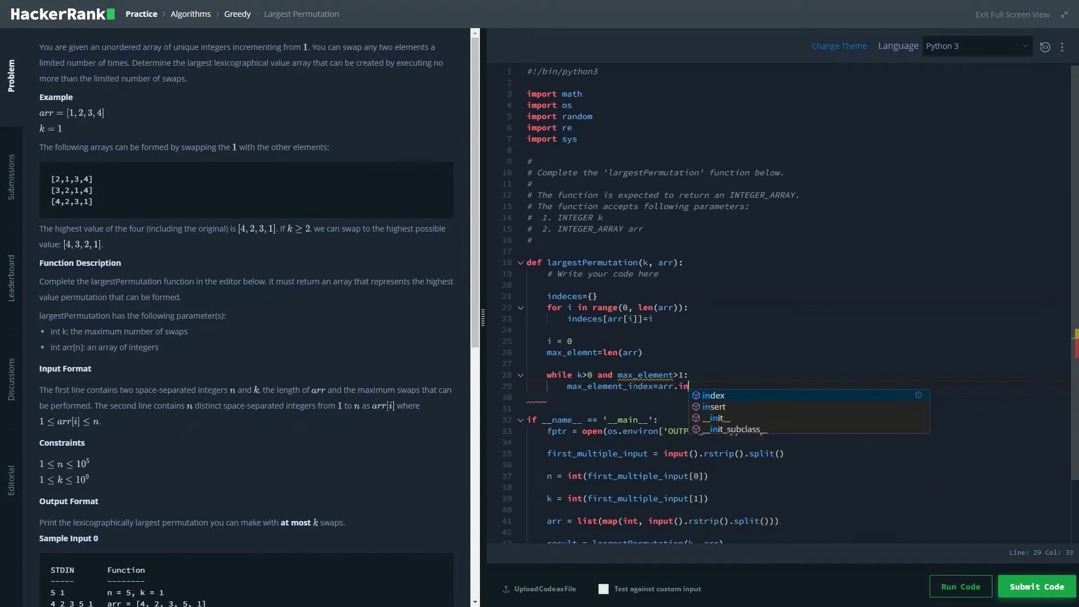
key(Tab)
text(()
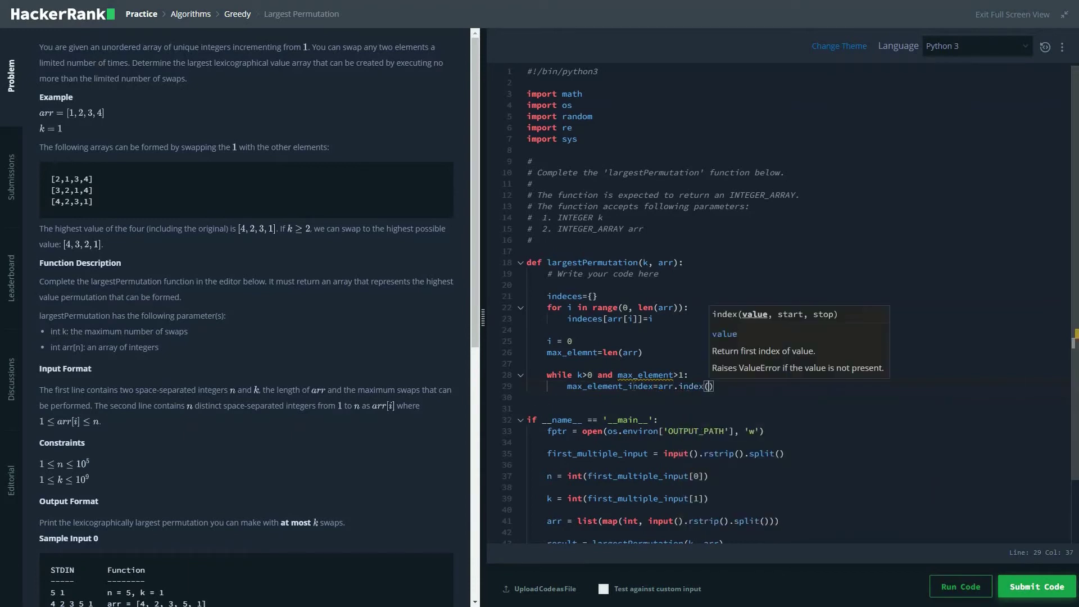
text(max)
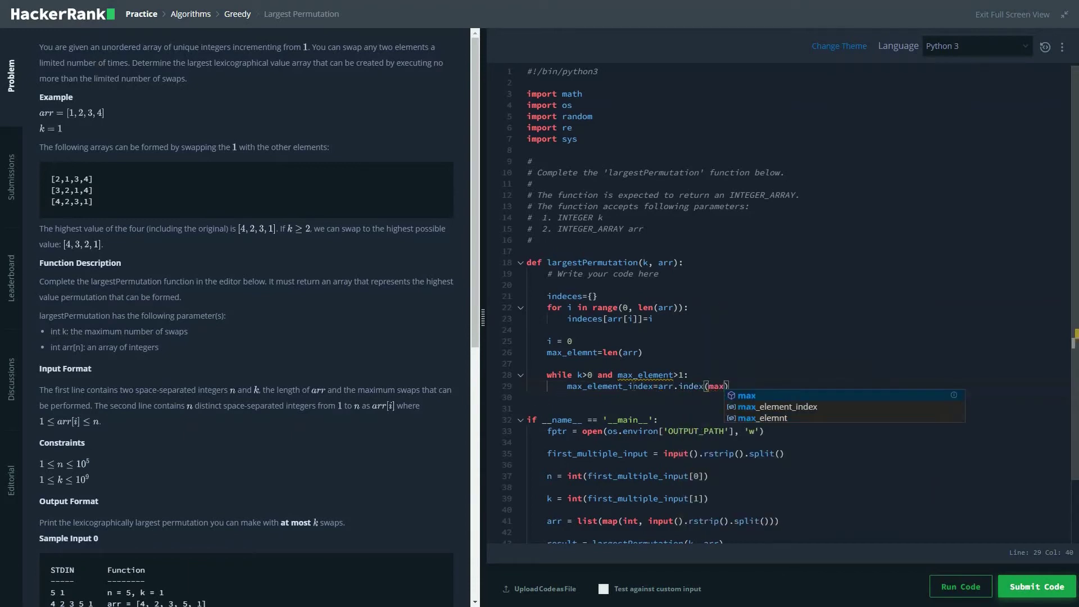
key(Down)
key(Down)
key(Tab)
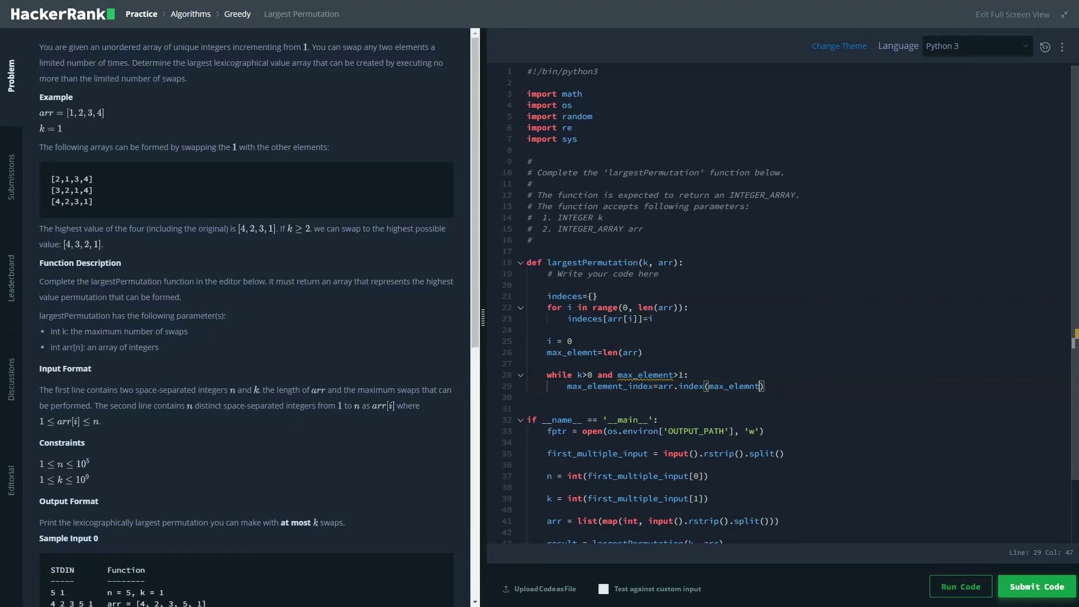
Correct max_elemnt to max_element on line 26 and in the line 29 index argument
click(675, 308)
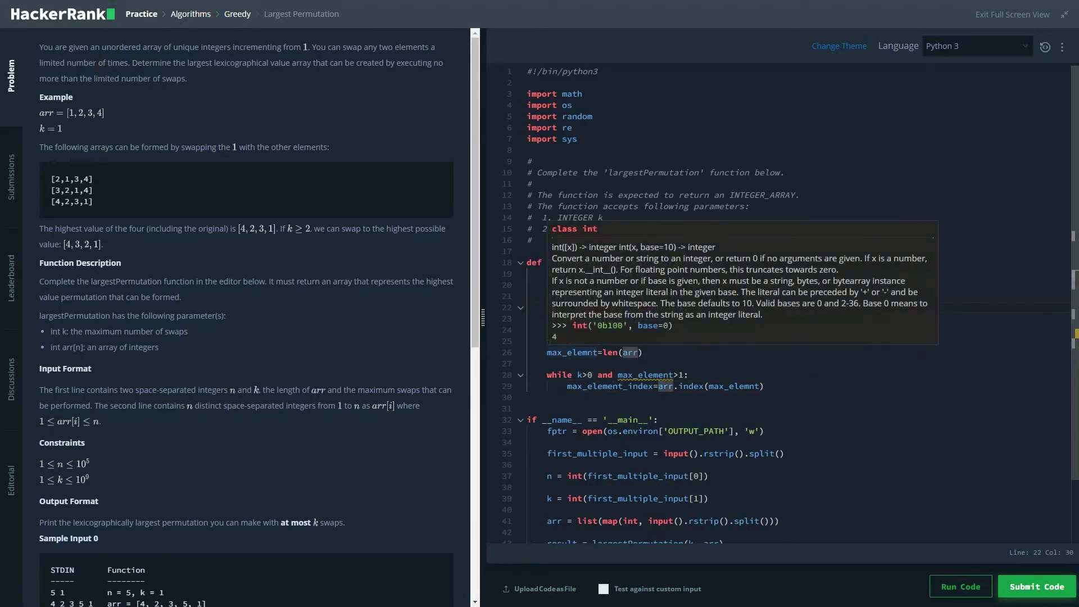
click(597, 353)
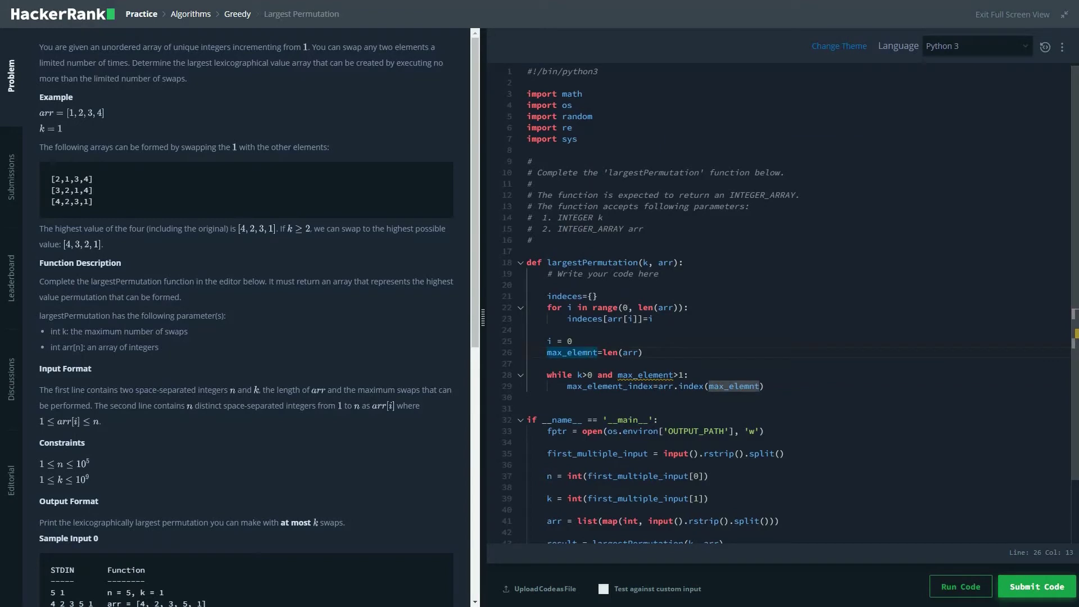
text(e)
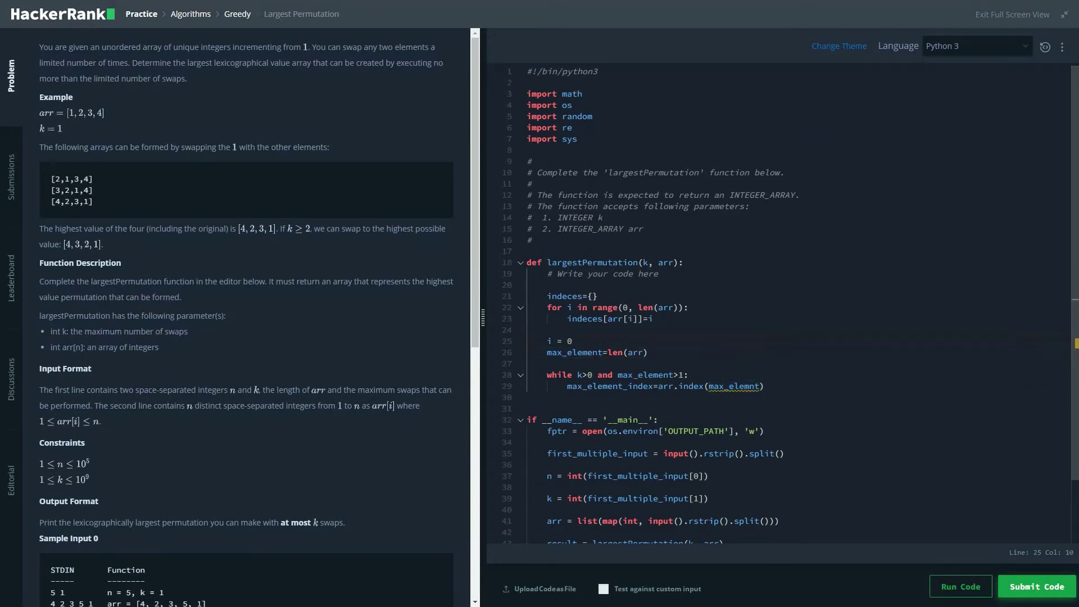
key(ctrl+d)
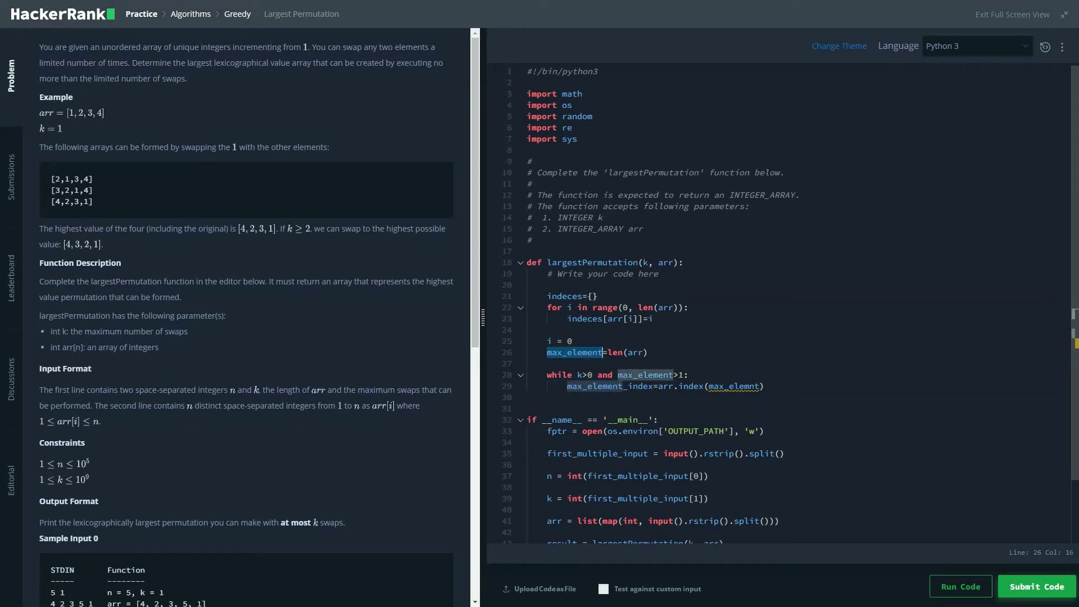
double_click(733, 387)
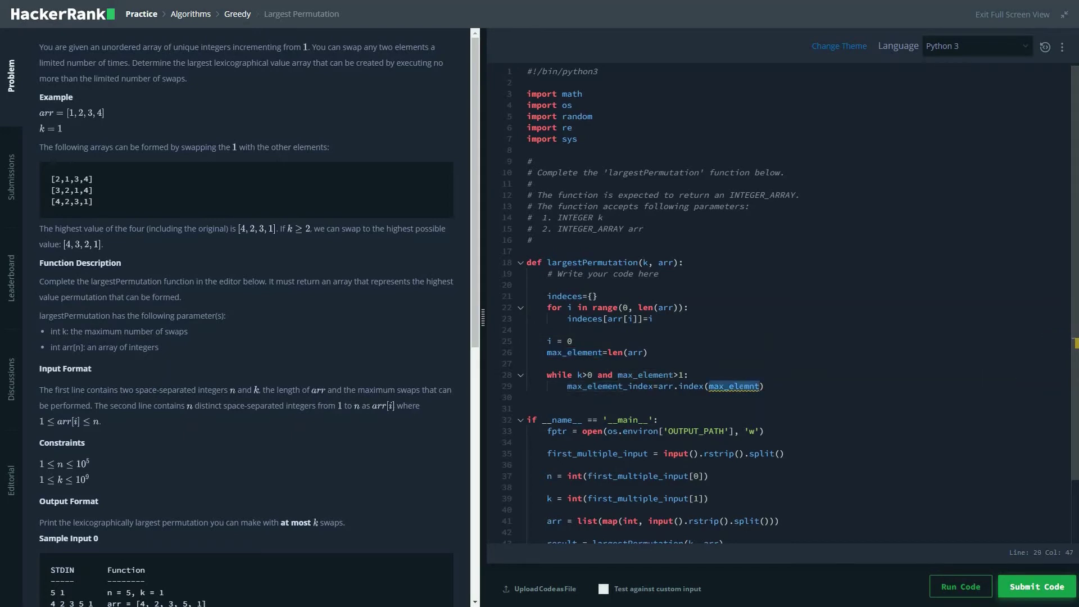
text(max_element)
click(674, 284)
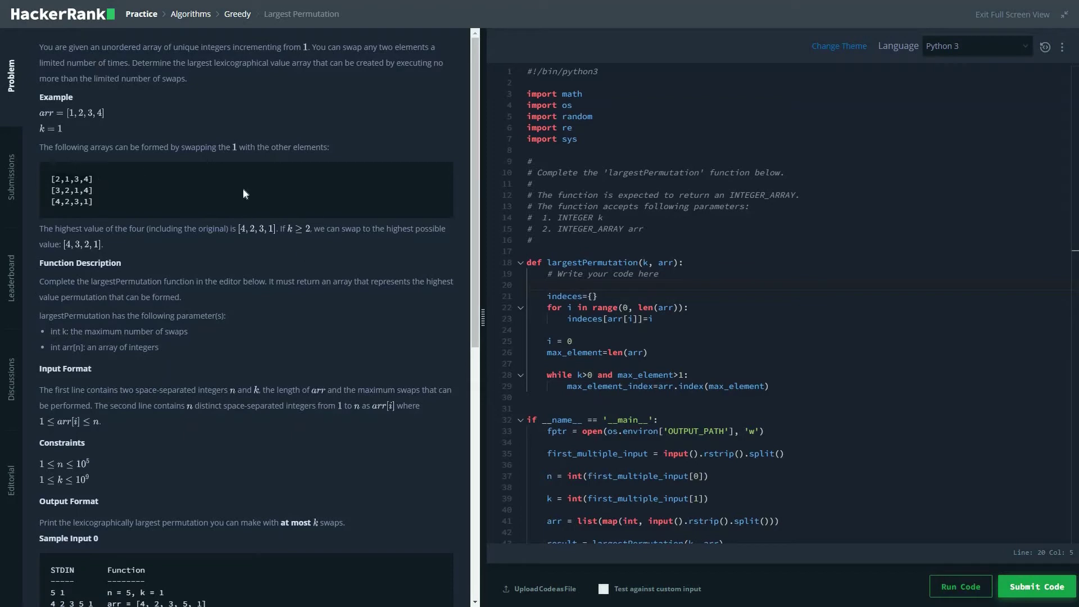
Replace arr.index(max_element) on line 29 with an indeces[max_element] lookup
click(803, 387)
drag(769, 387, 659, 386)
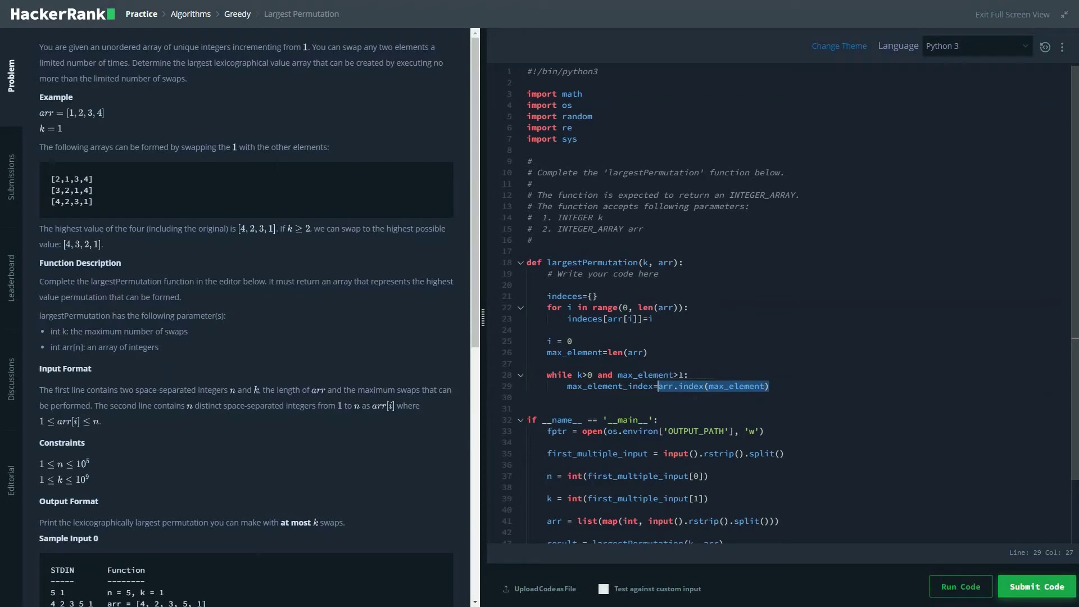
key(BackSpace)
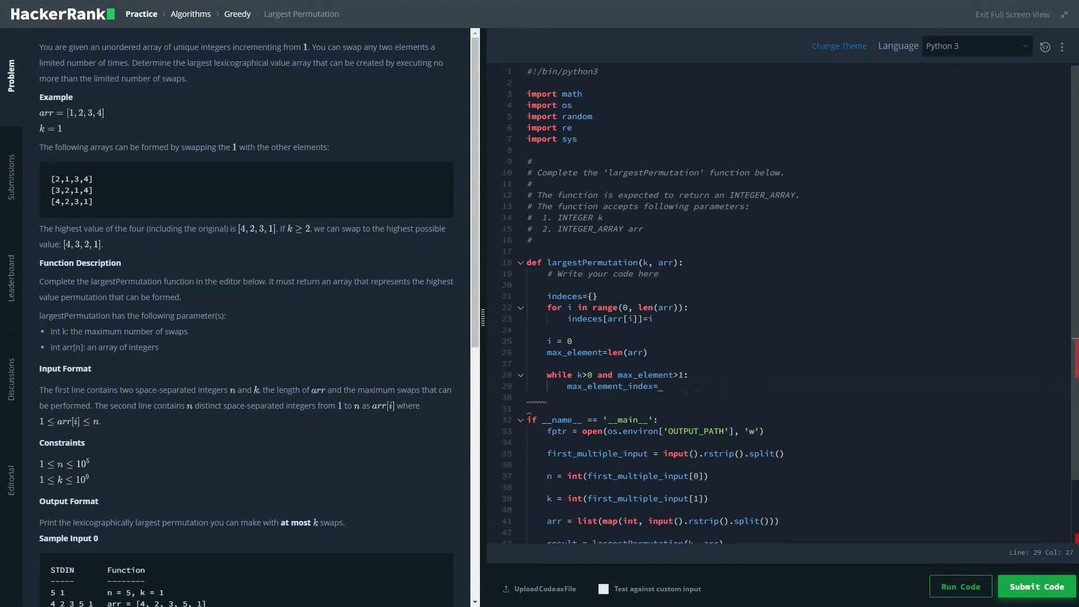
click(583, 296)
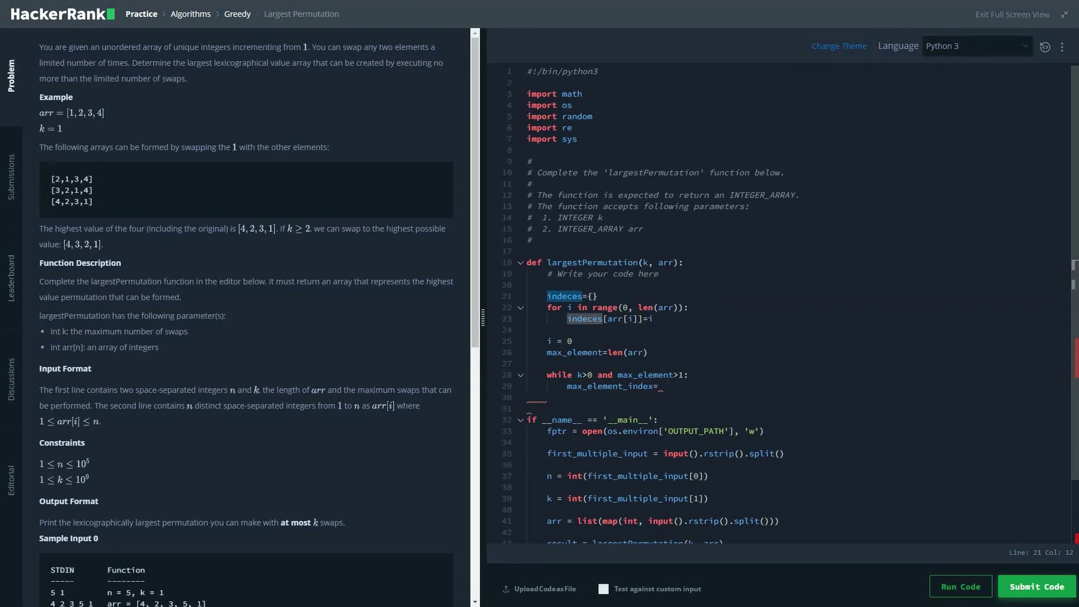
click(662, 387)
text(indeces)
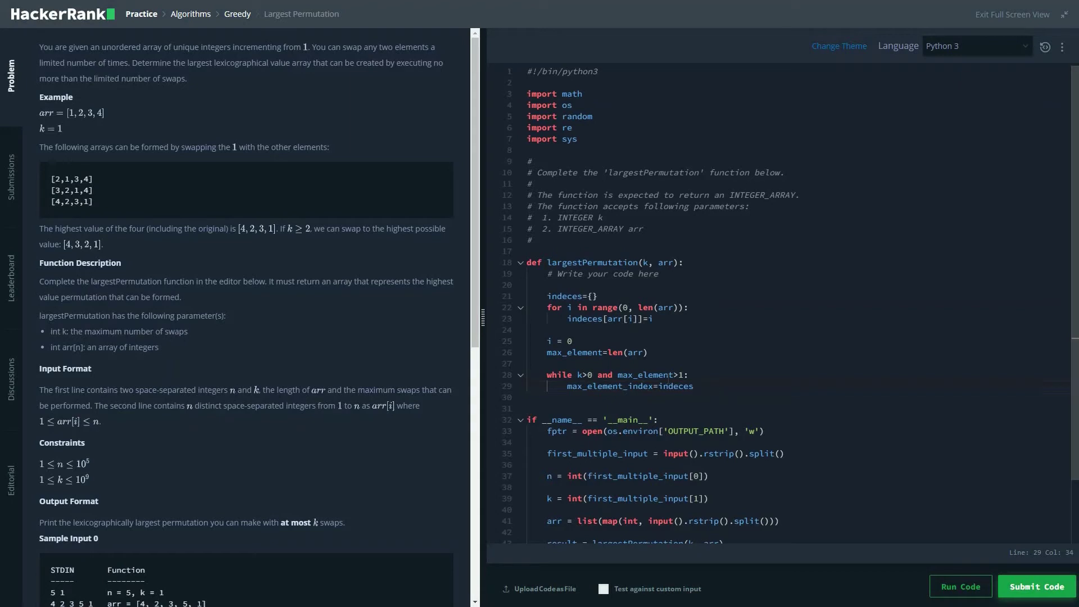
text([ma)
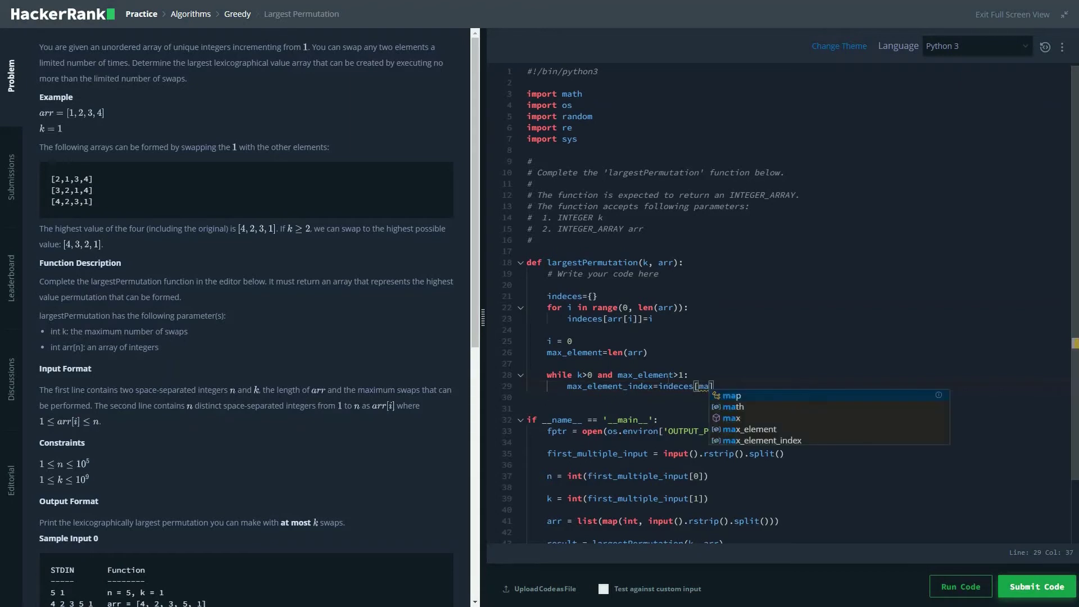
text(x)
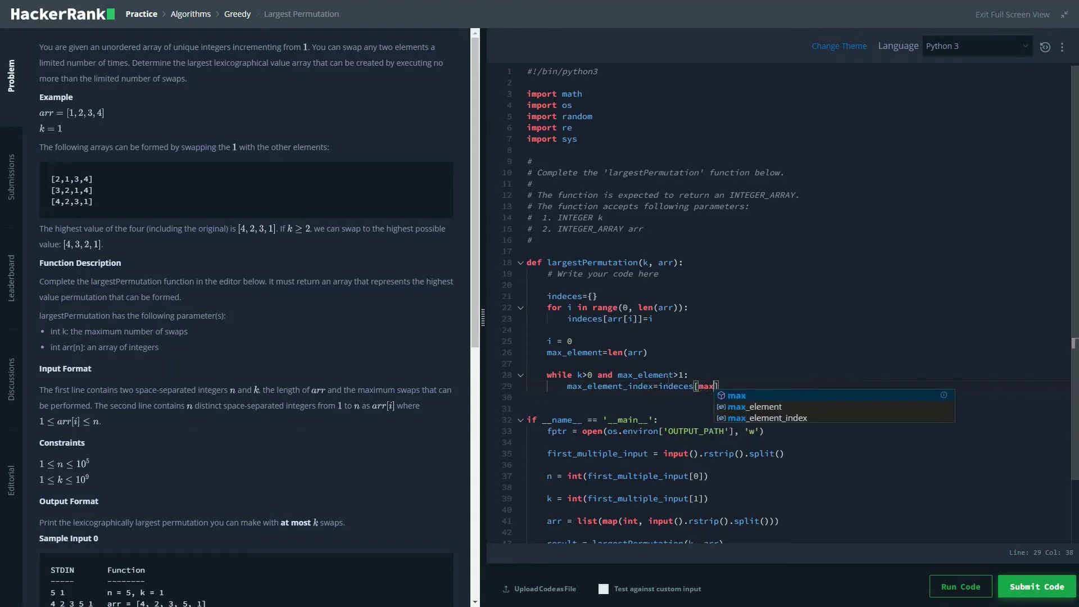
key(Down)
Add 'if max_element!=arr[i]:' inside the while loop and start its body
key(Return)
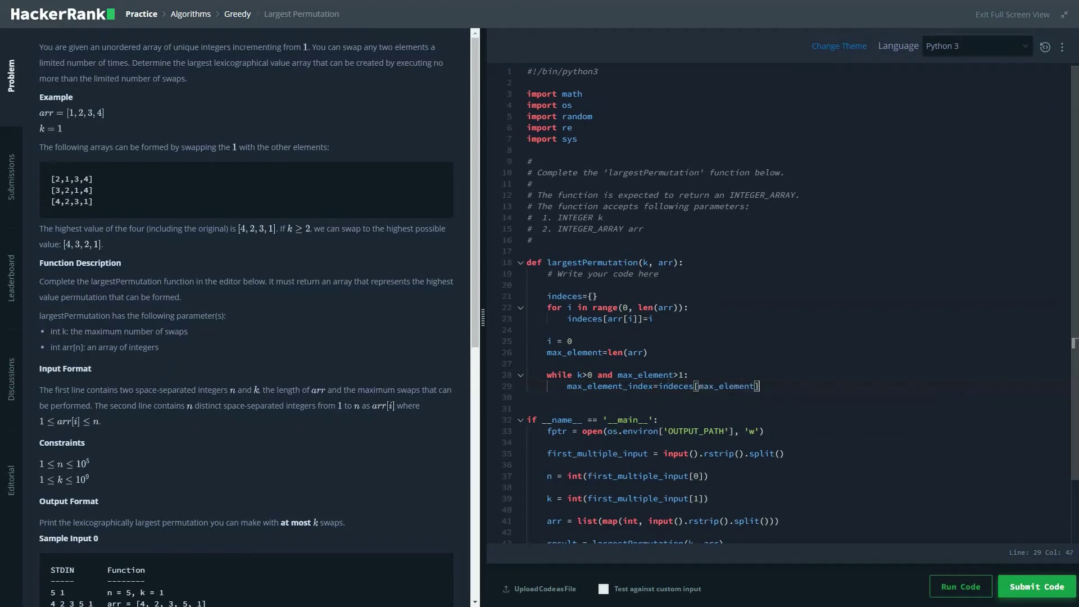
key(Return)
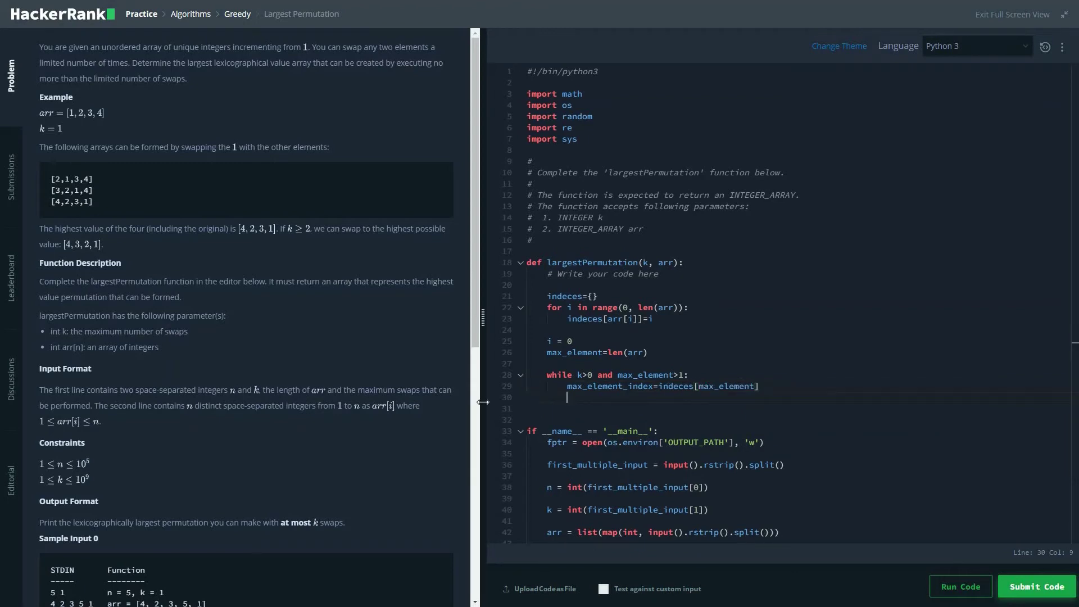
text(if )
text(max)
key(Down)
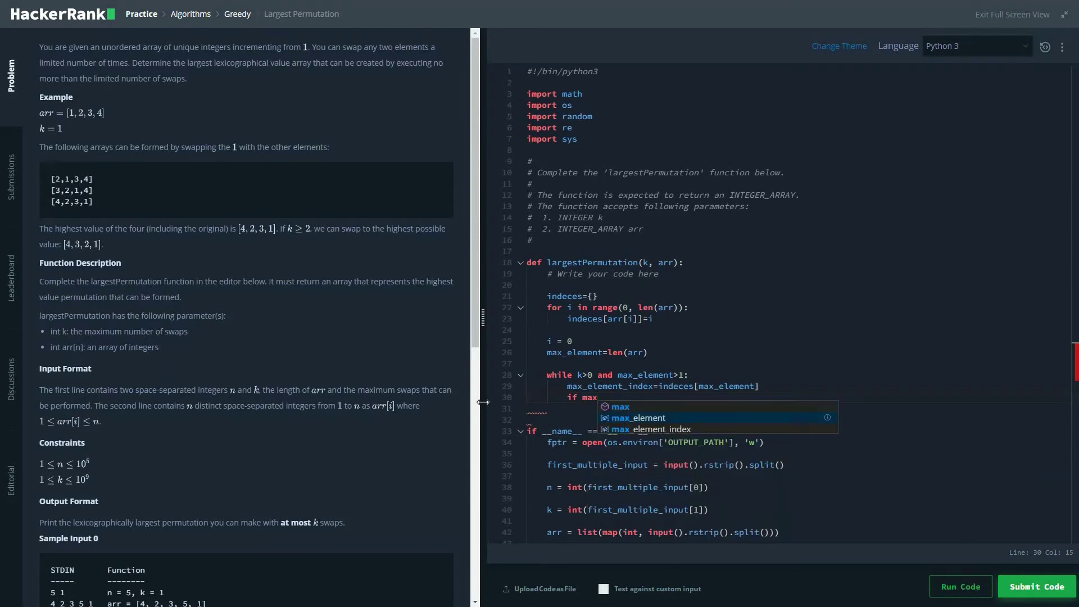
key(Return)
text(!=)
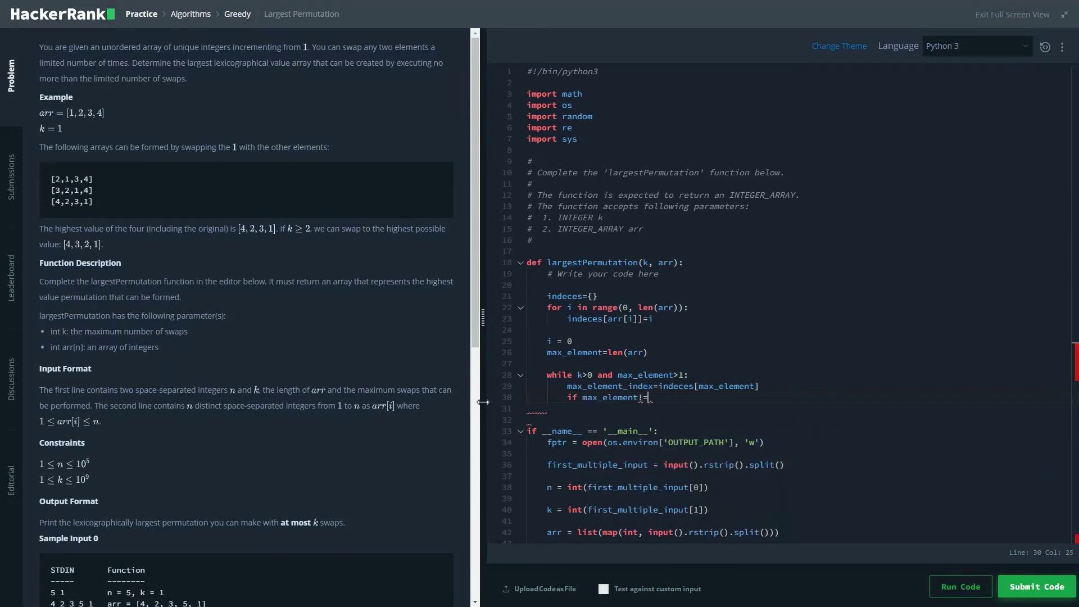
text(arr[)
text(i)
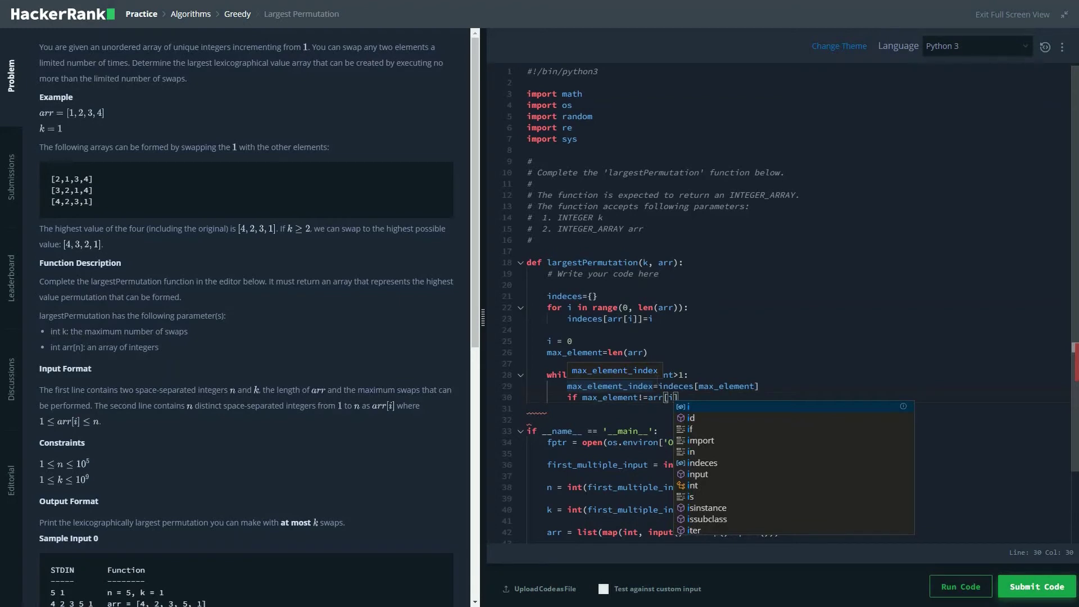
text(])
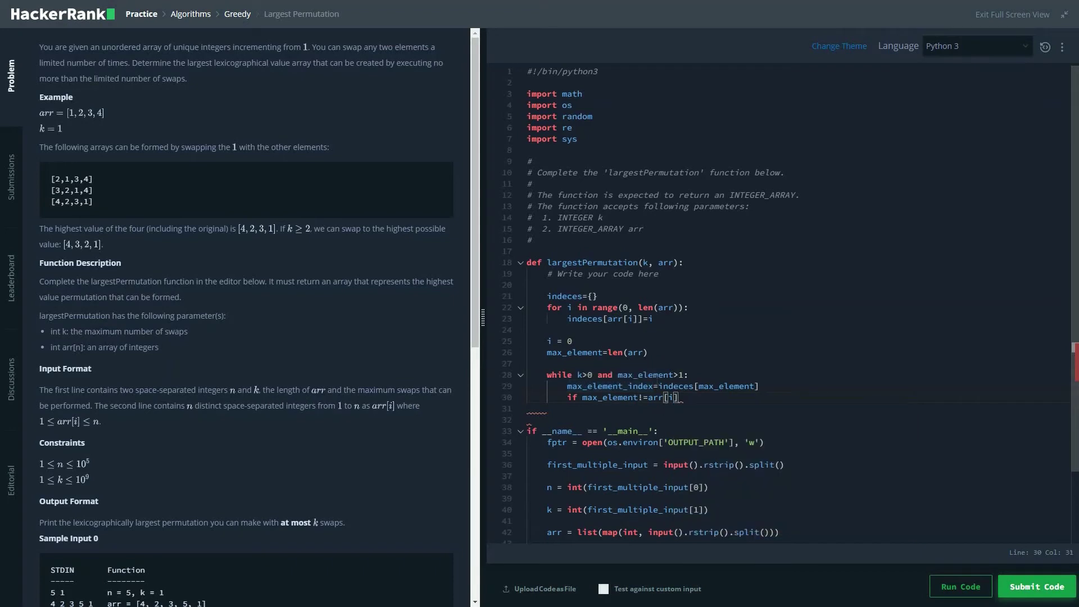
text(:)
key(Return)
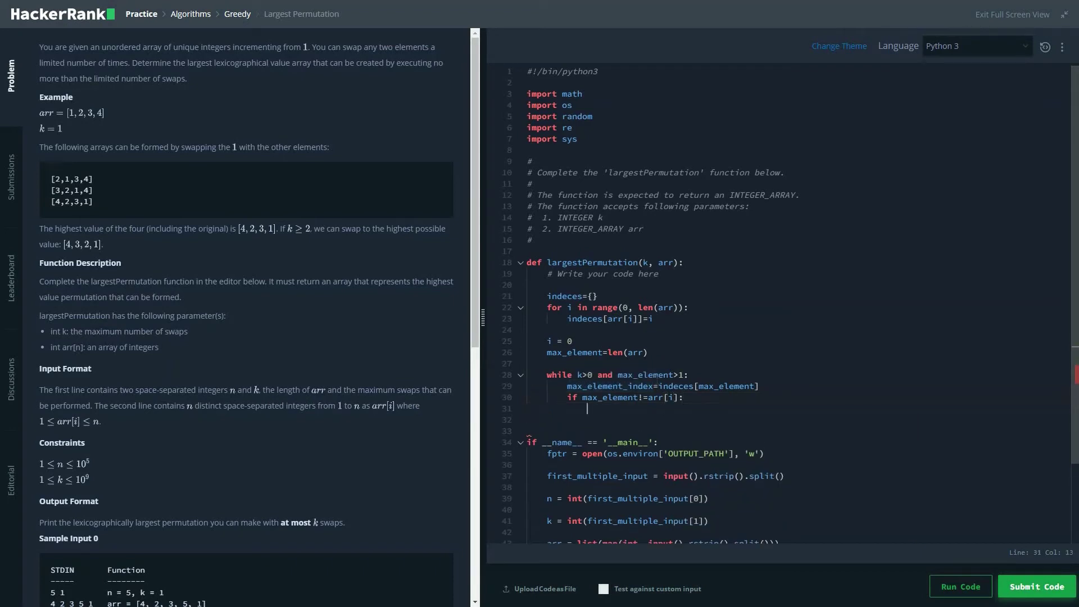
text(arr[)
text(i)
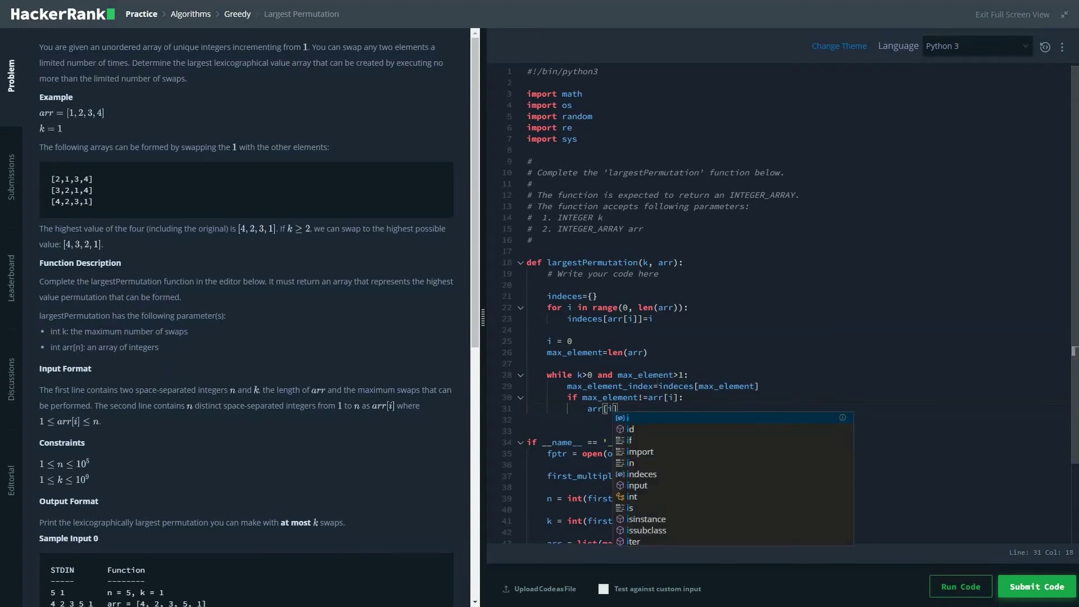
text(],)
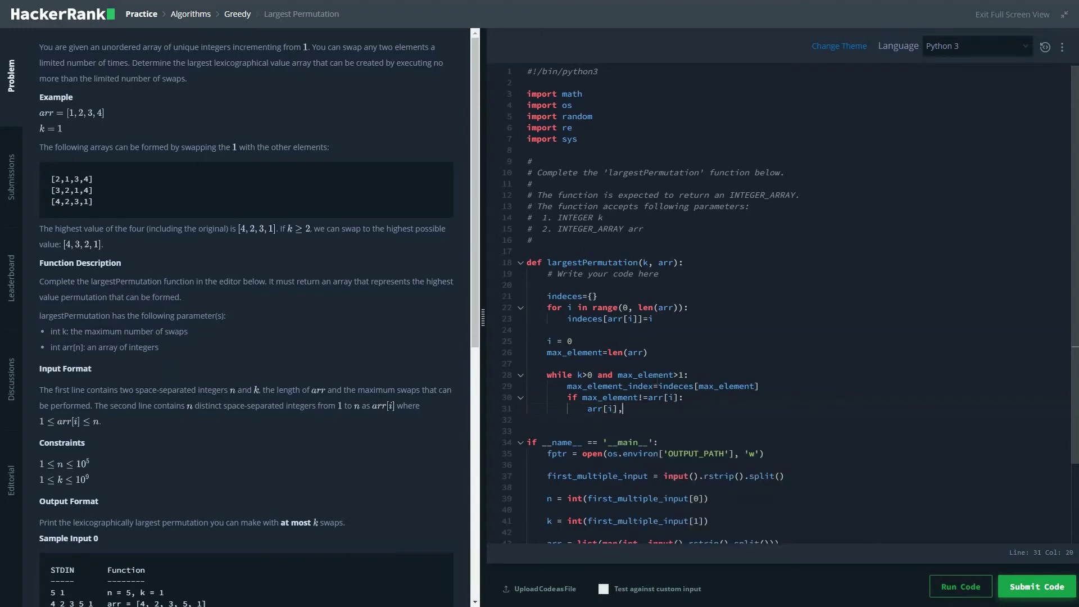
text(arr[)
Write the swap arr[i],arr[max_element_index]=max_element_index,arr[i] on line 31
double_click(627, 385)
key(ctrl+c)
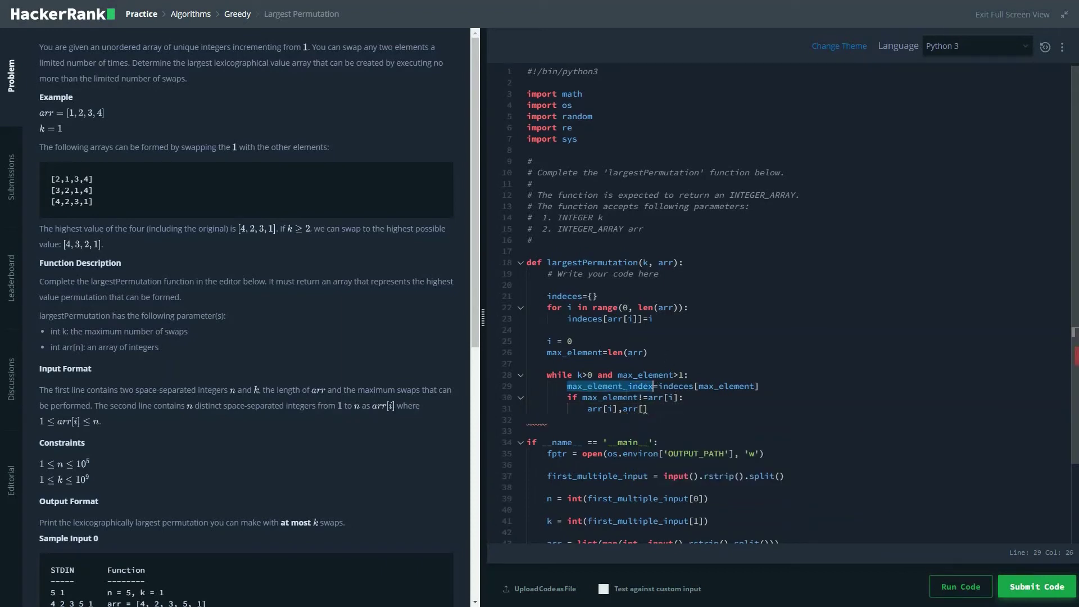
click(644, 410)
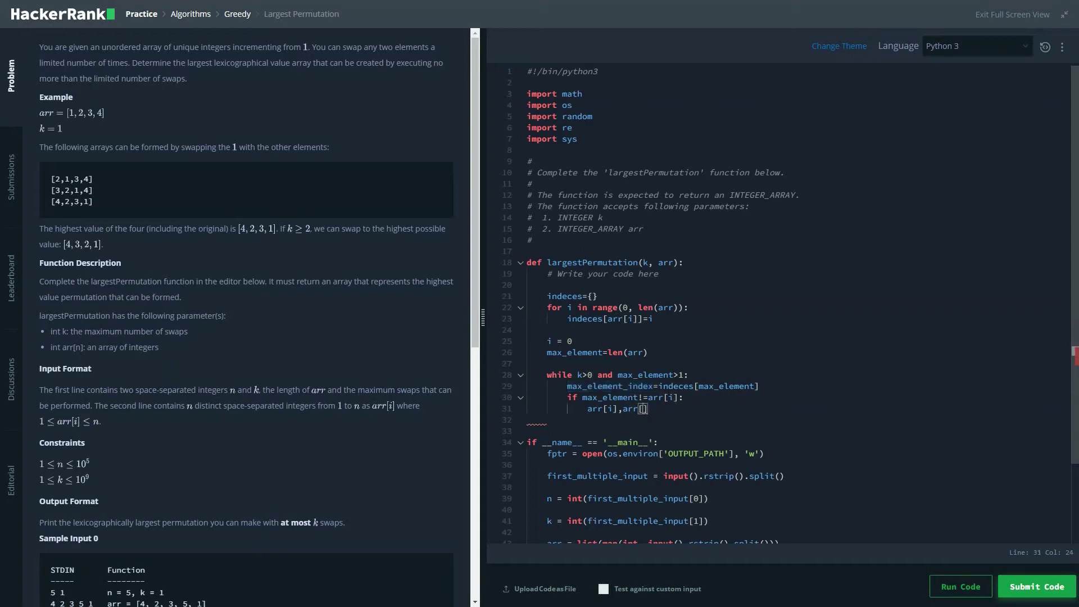
key(ctrl+v)
key(Right)
text(=)
key(ctrl+v)
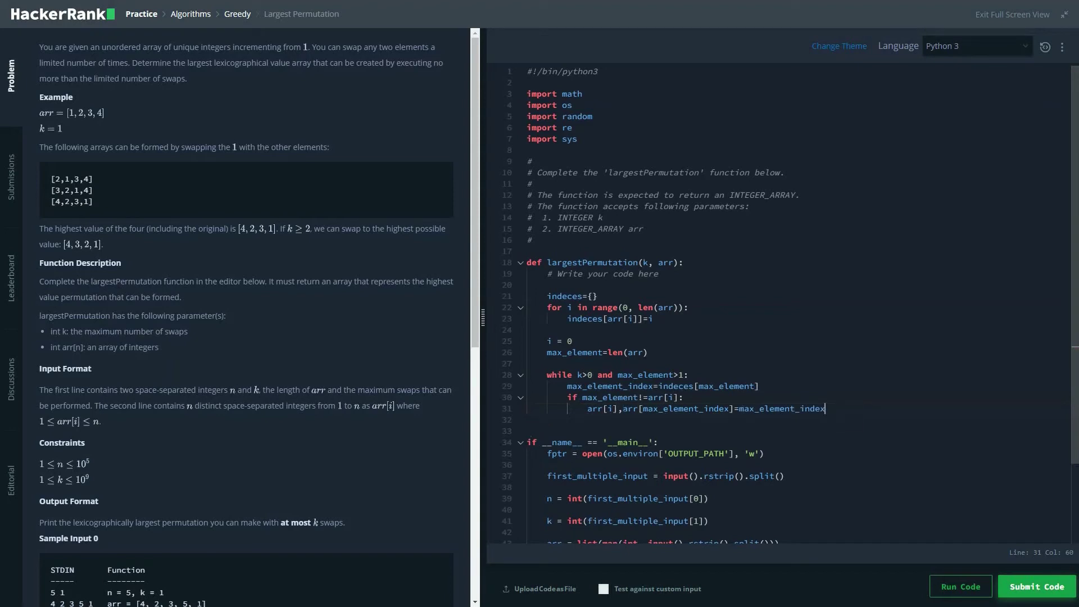
key(shift+Left)
key(shift+Left)
key(shift+Left)
key(shift+Left)
key(shift+Left)
key(shift+Left)
key(ctrl+c)
key(End)
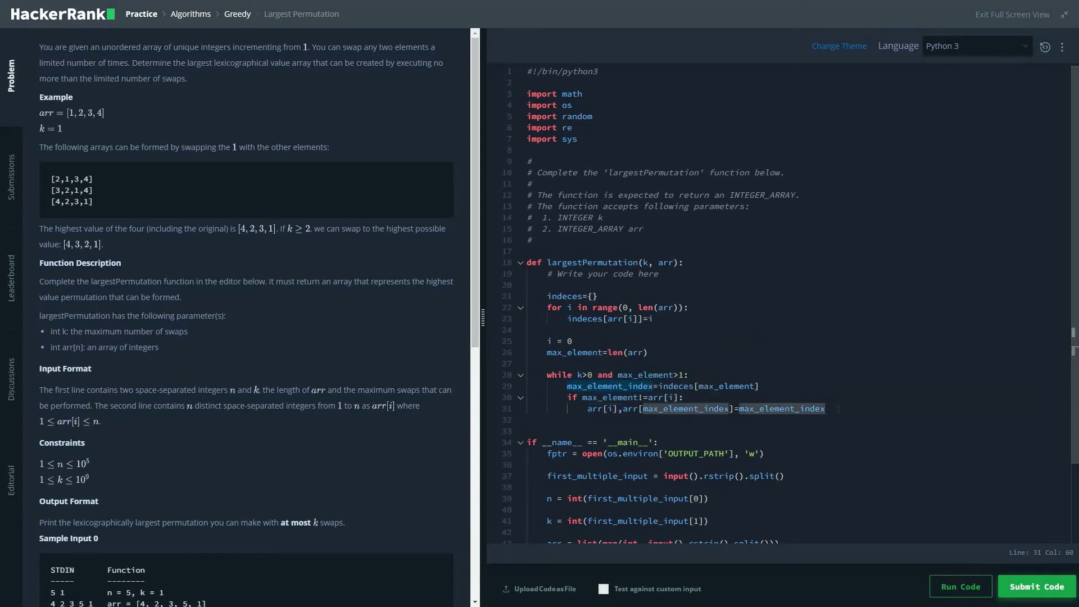
text(,)
key(ctrl+v)
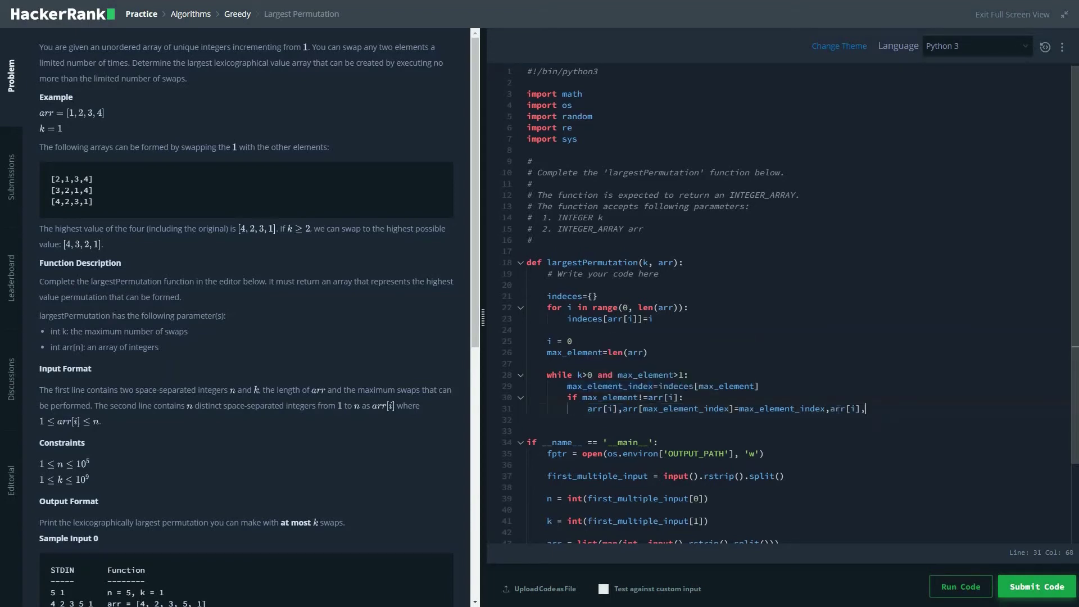
key(BackSpace)
key(Return)
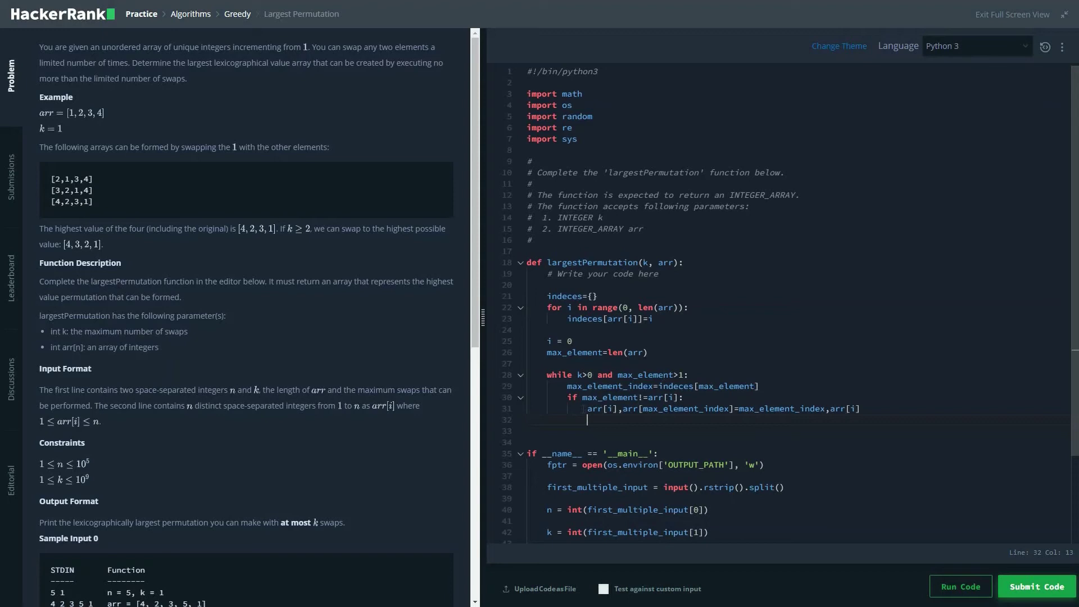
key(shift+Up)
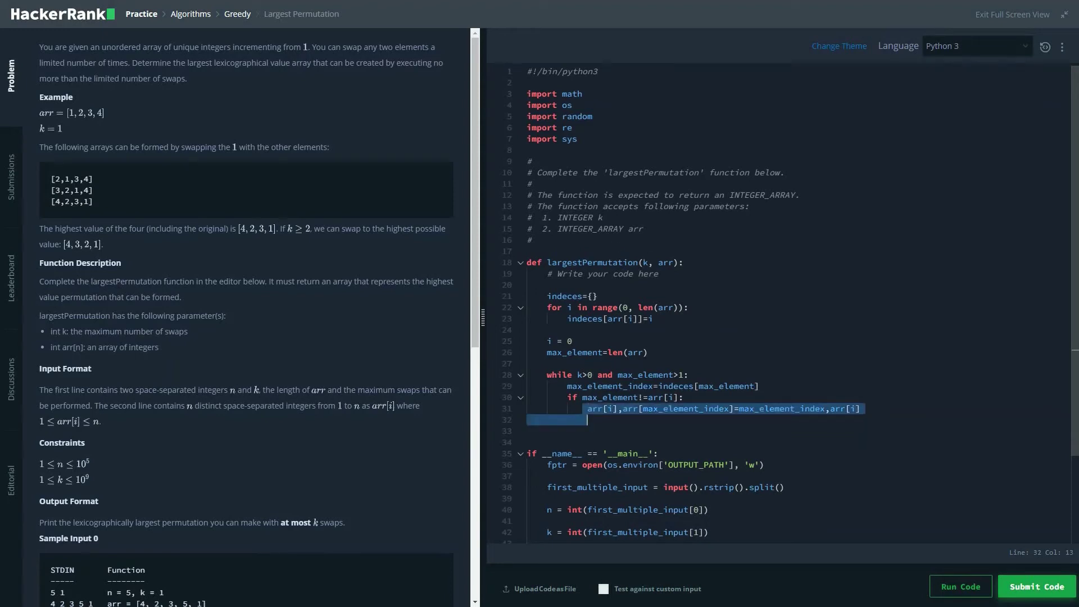
click(673, 262)
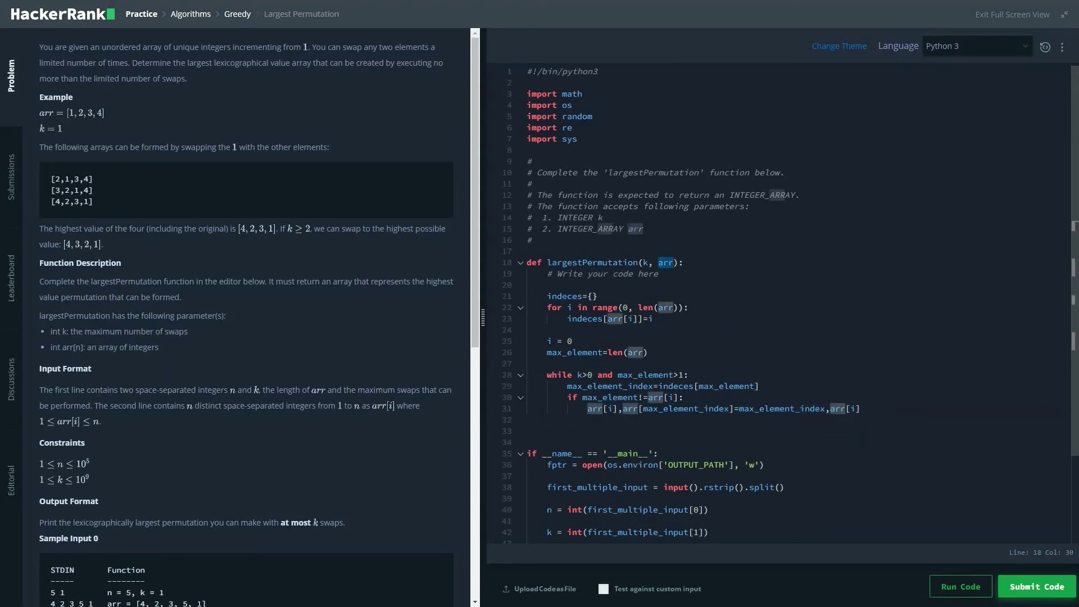
click(582, 296)
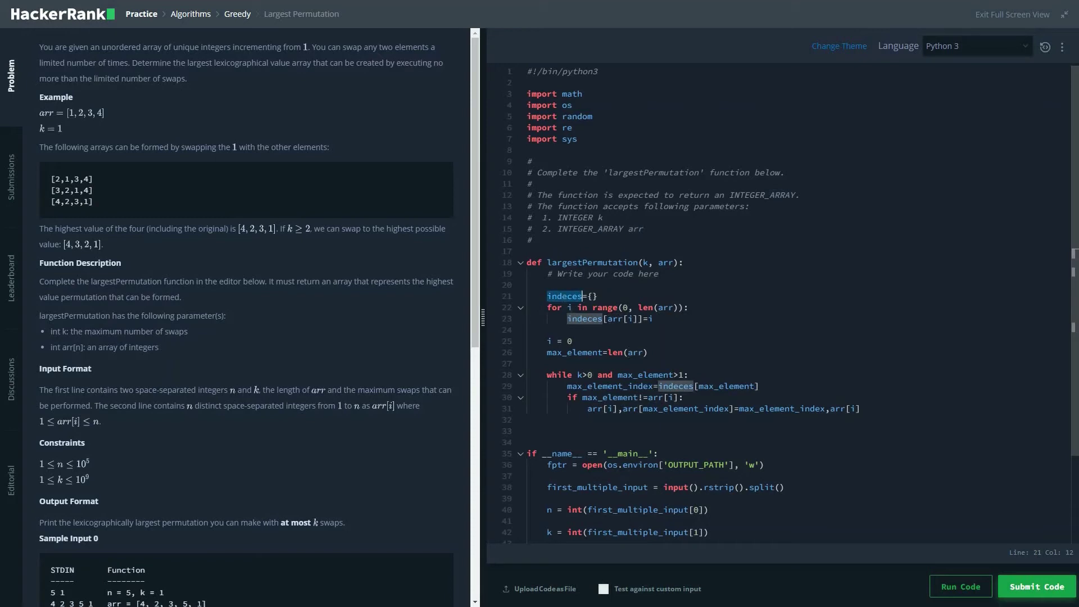
click(604, 318)
click(873, 410)
key(Return)
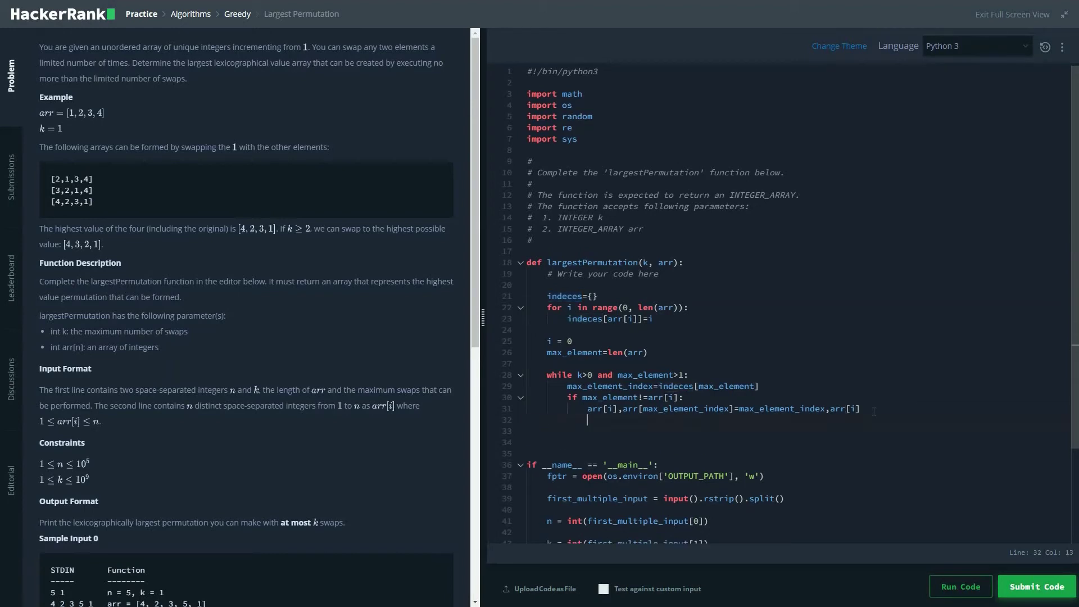
text(indeces)
text([arr[)
text(i]])
text(,)
text(indeces)
text([arr)
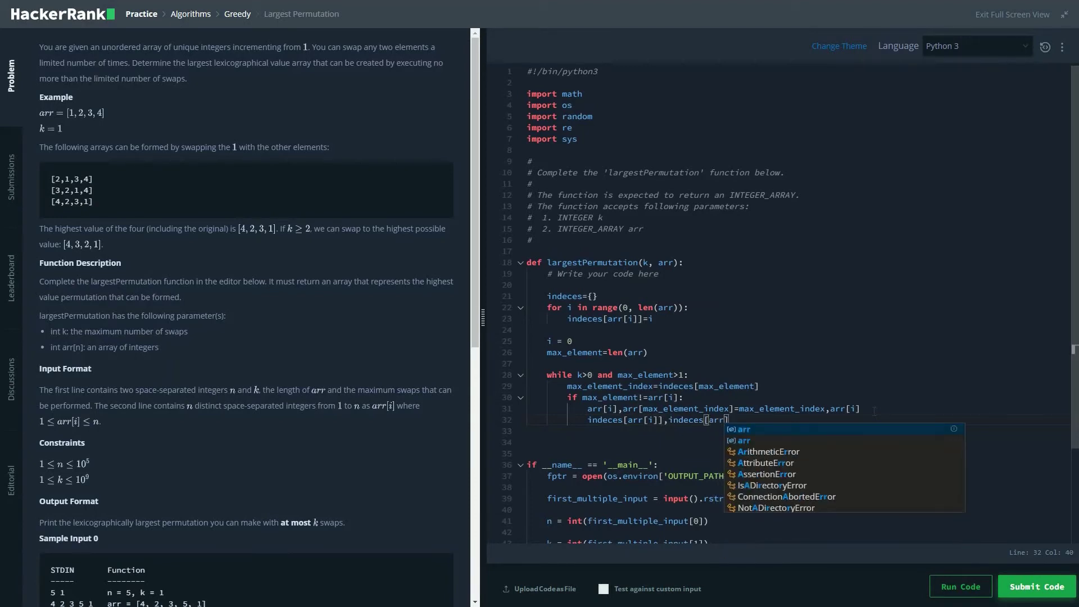
text([ma)
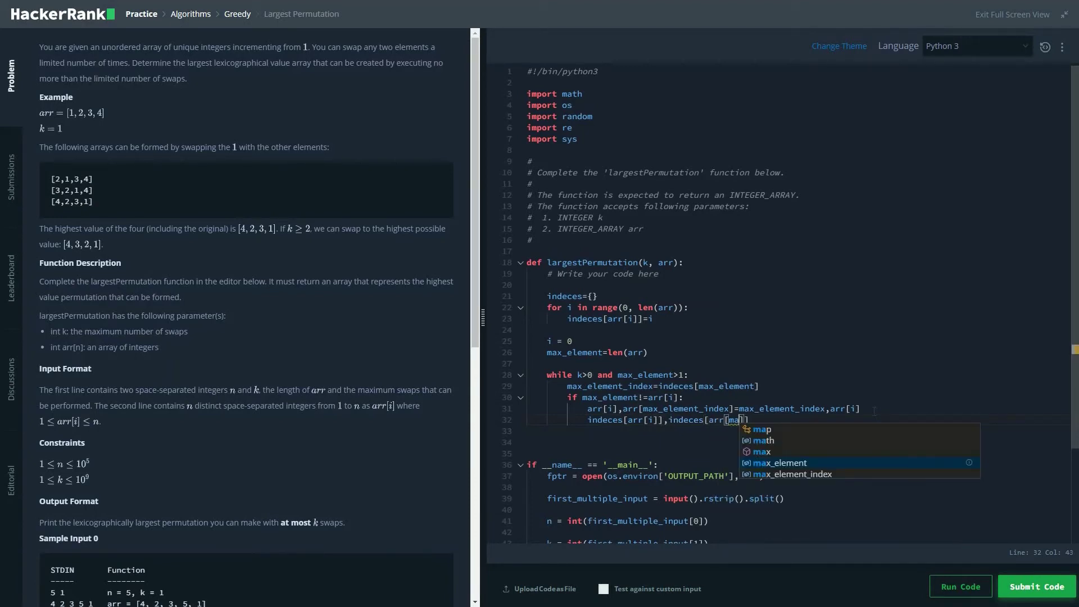
Complete line 32 as indeces[arr[i]],indeces[arr[max_element_index]]=i,indeces[arr[i]]
key(Down)
key(Return)
text(])
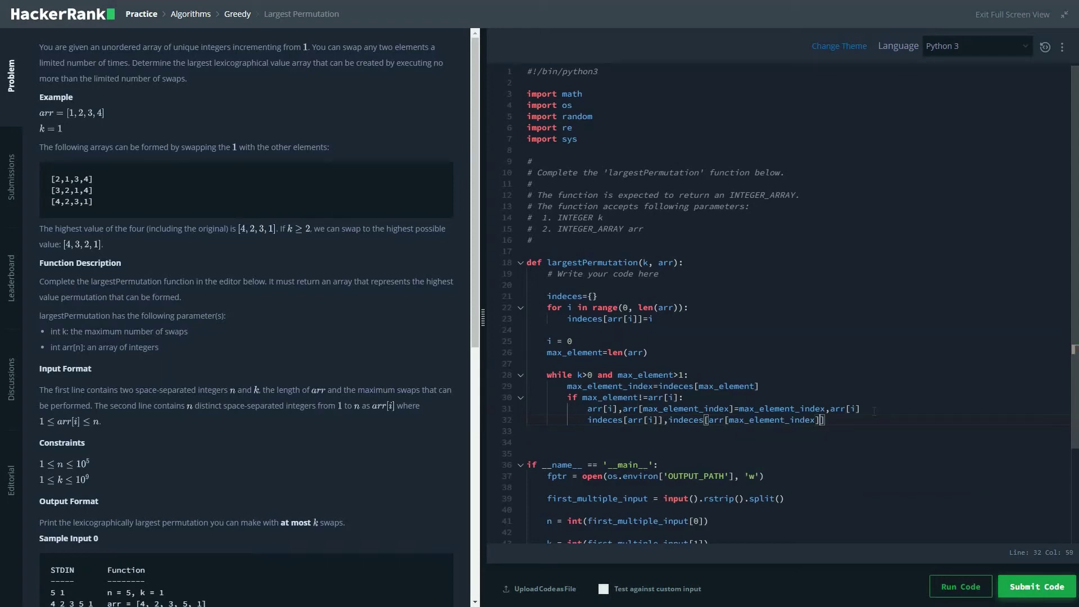
text(=)
text(i,)
text(in)
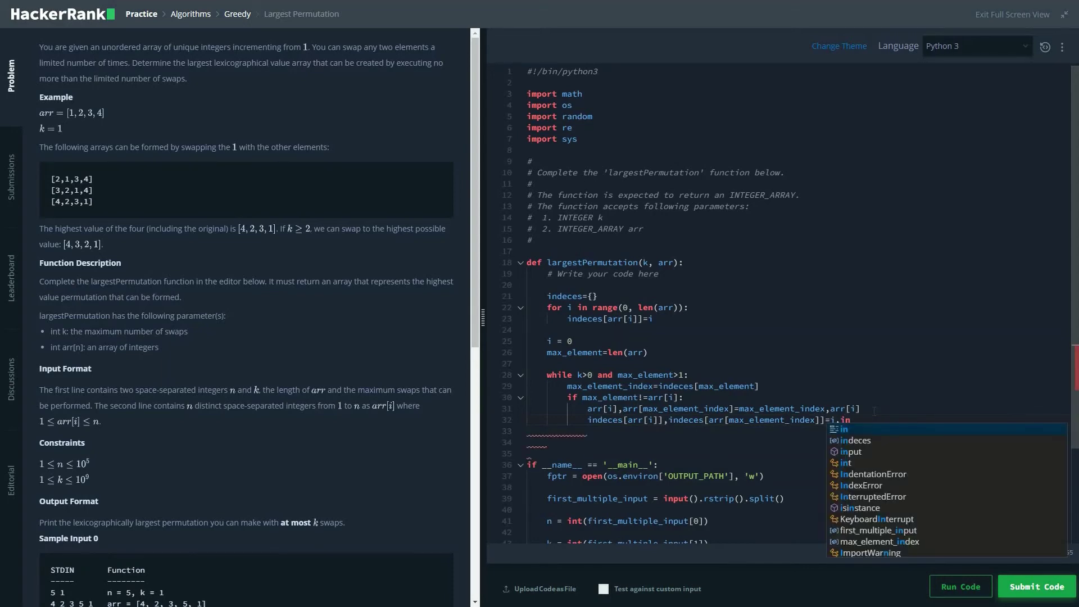
text(de)
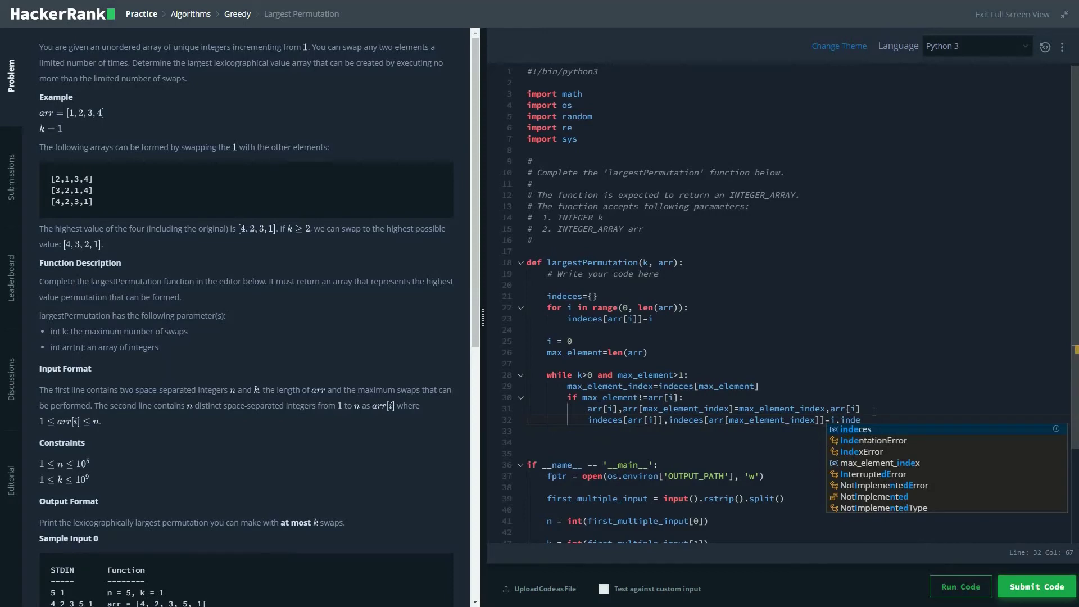
key(Return)
text([a)
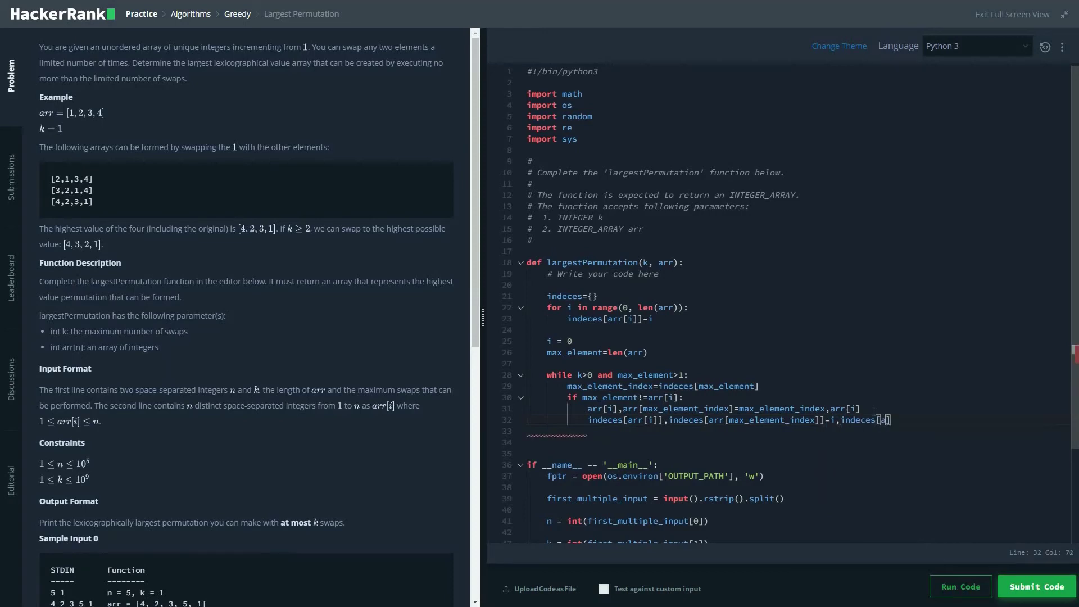
text(rr[i)
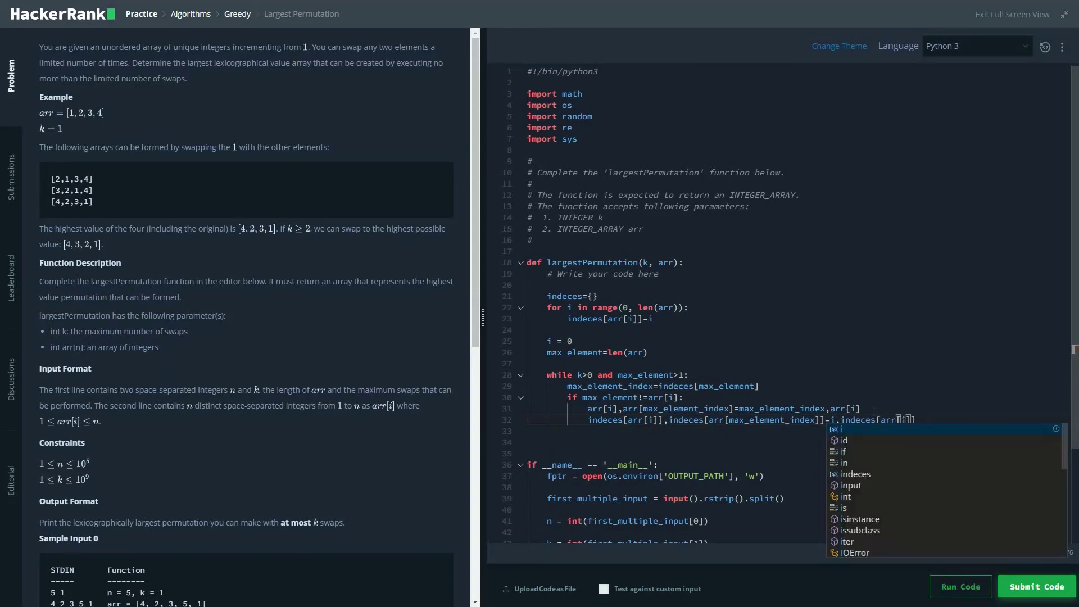
text(])
key(Return)
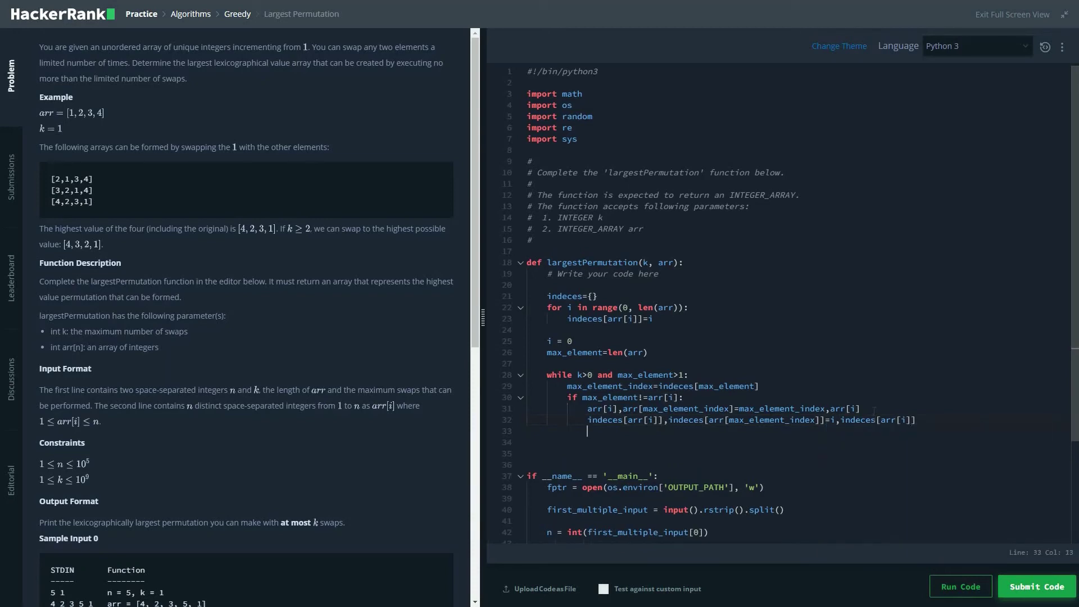
key(BackSpace)
Add k-=1 in the if block and max_element-=1 at loop level
key(Tab)
text(k-=1)
key(Return)
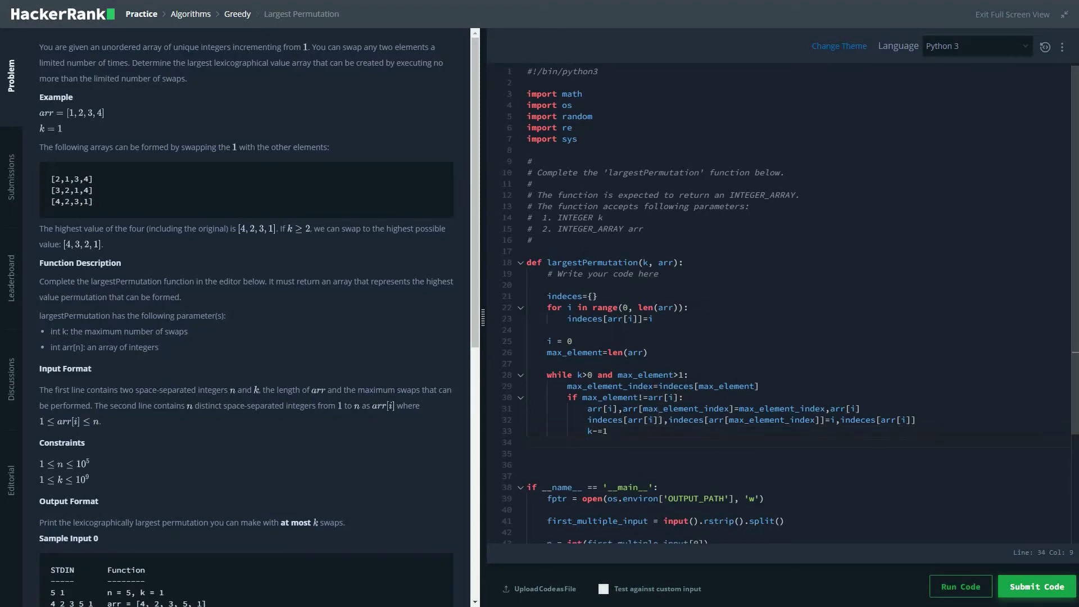
text(ma)
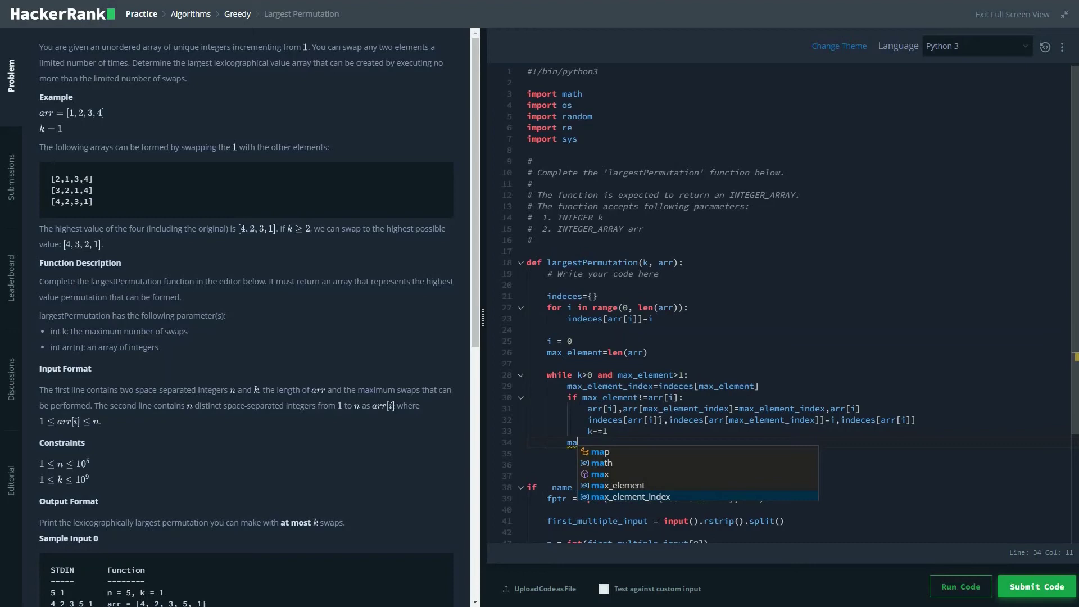
key(Up)
key(Return)
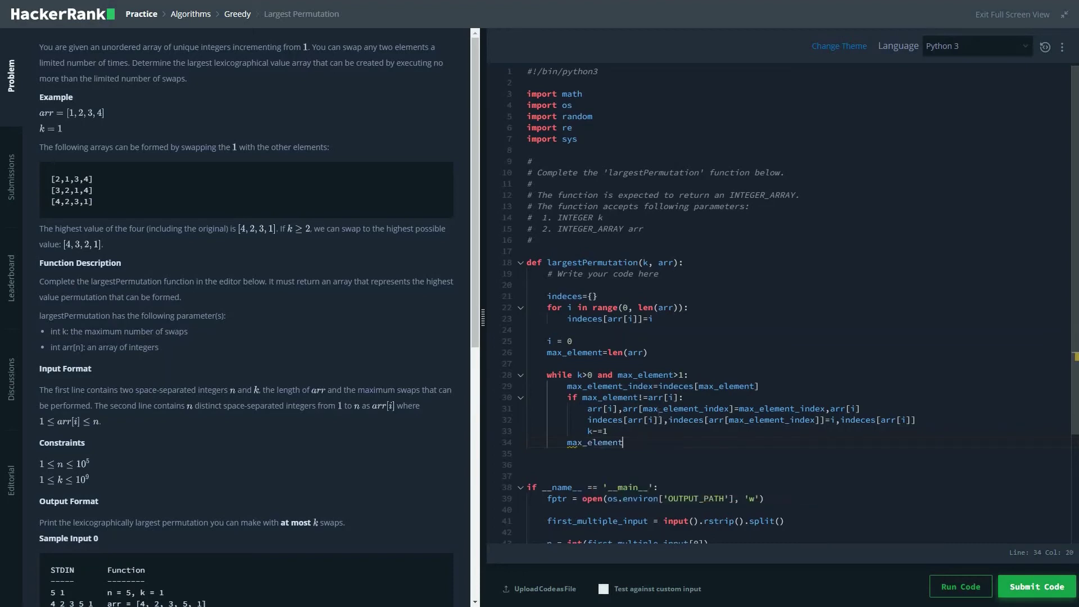
text(-)
Add and remove temporary n=5 and n=4 lines, then add i+=1 at the loop's end
click(662, 353)
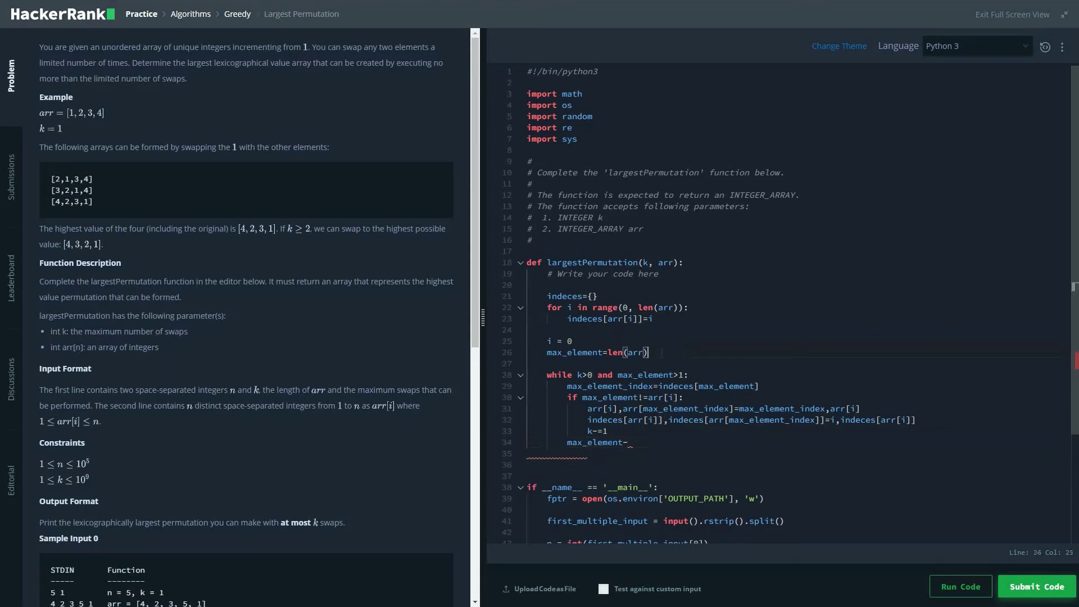
key(Return)
text(n)
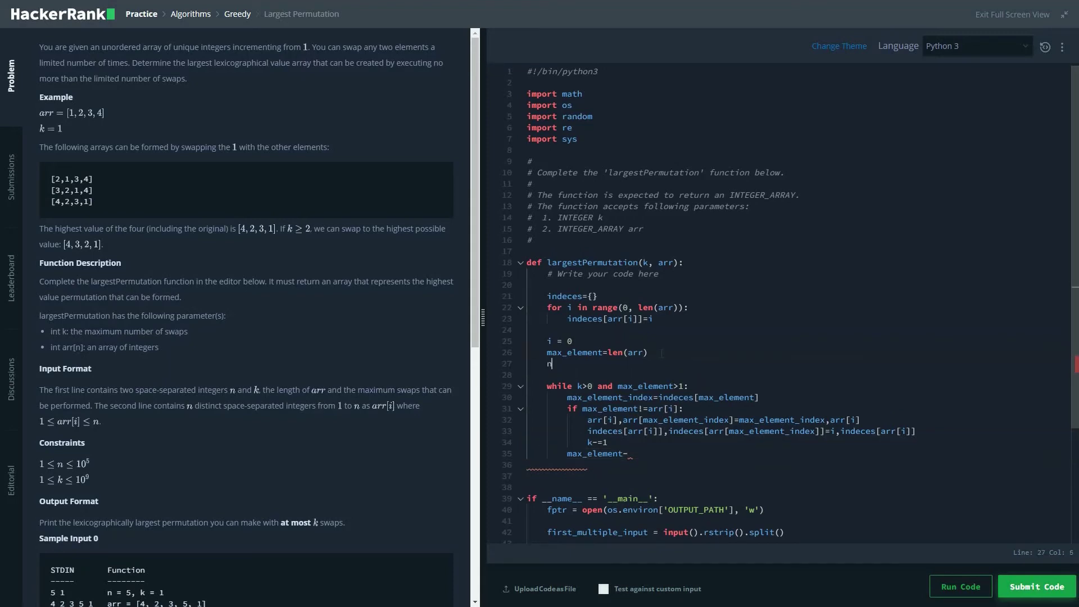
text(=5)
key(Return)
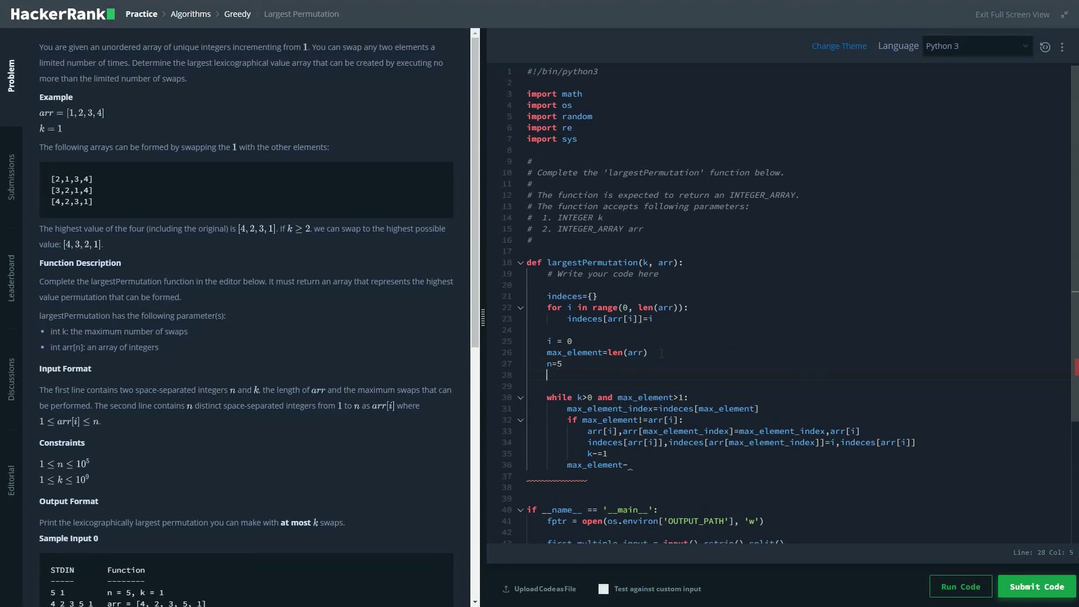
text(n)
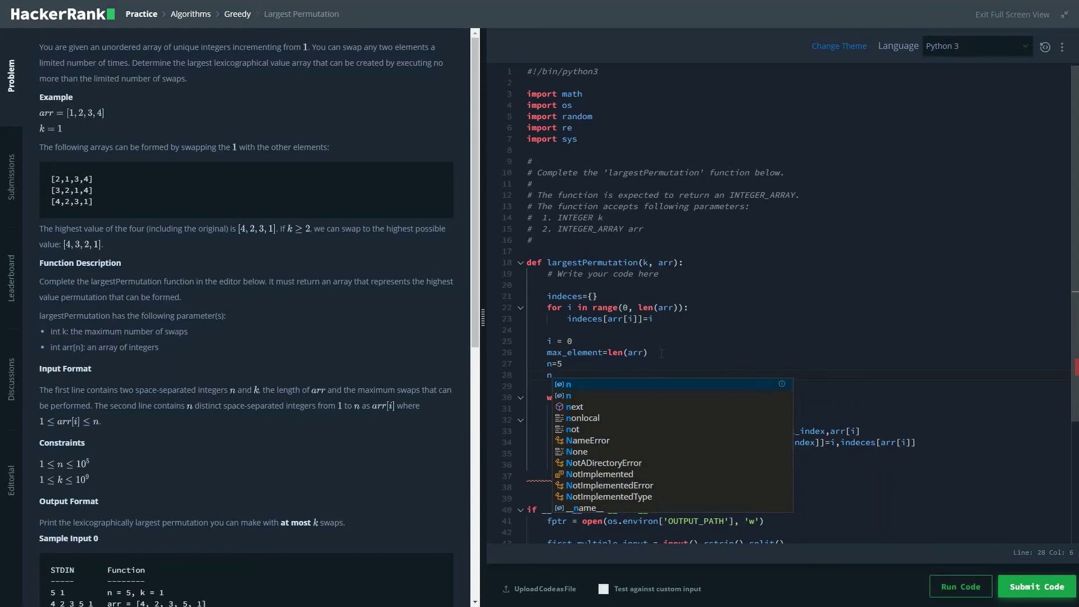
text(=4)
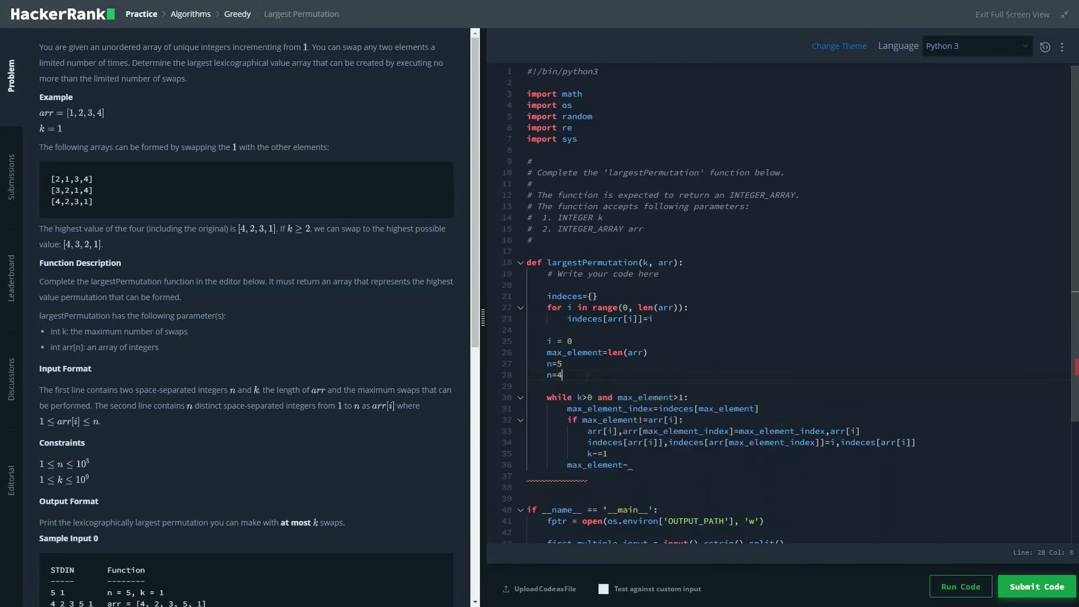
key(BackSpace)
key(BackSpace)
key(BackSpace)
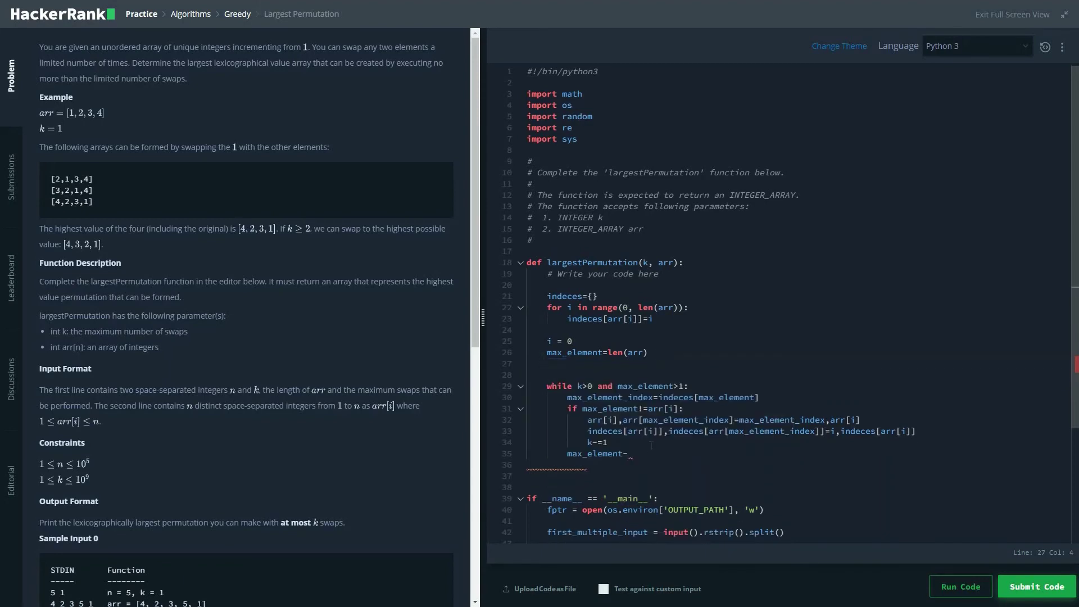
click(629, 456)
text(=1)
key(Return)
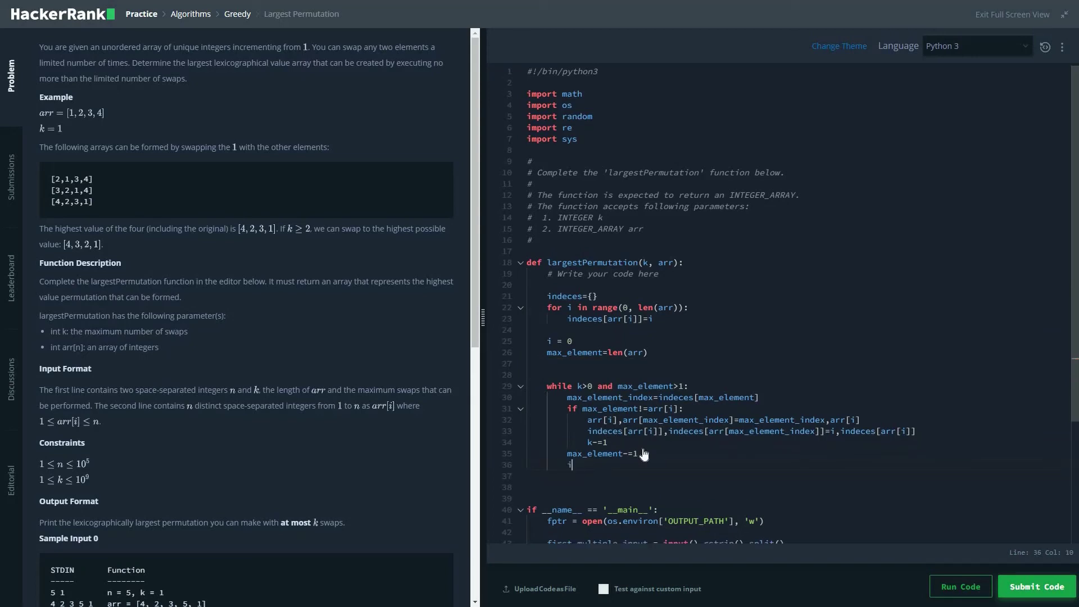
text(i+=1)
Submit and run the code on the samples, which fail with a 'NoneType' Runtime Error
click(1035, 588)
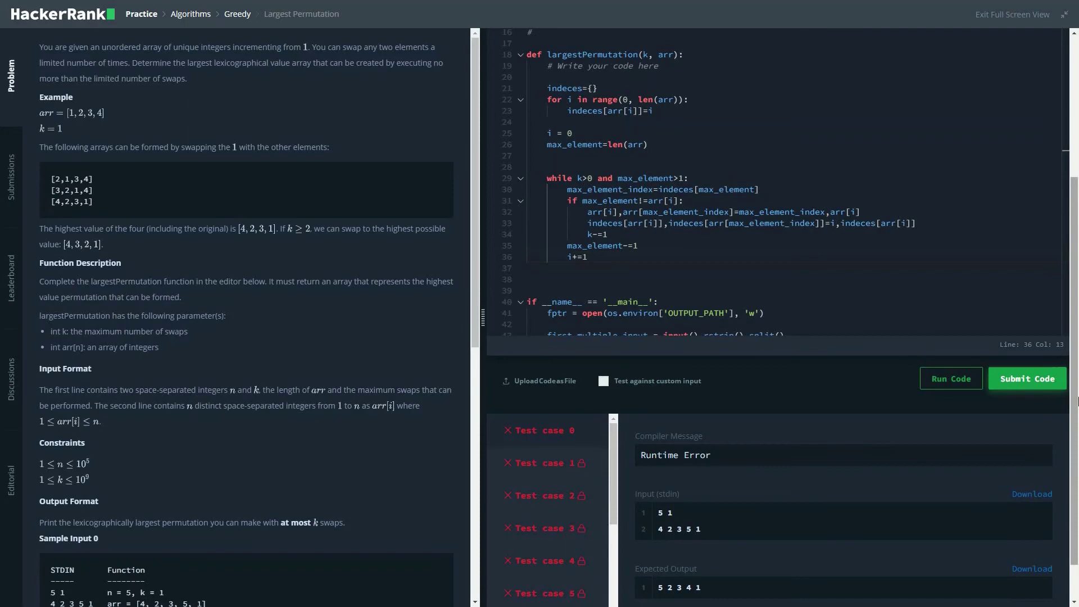
click(945, 381)
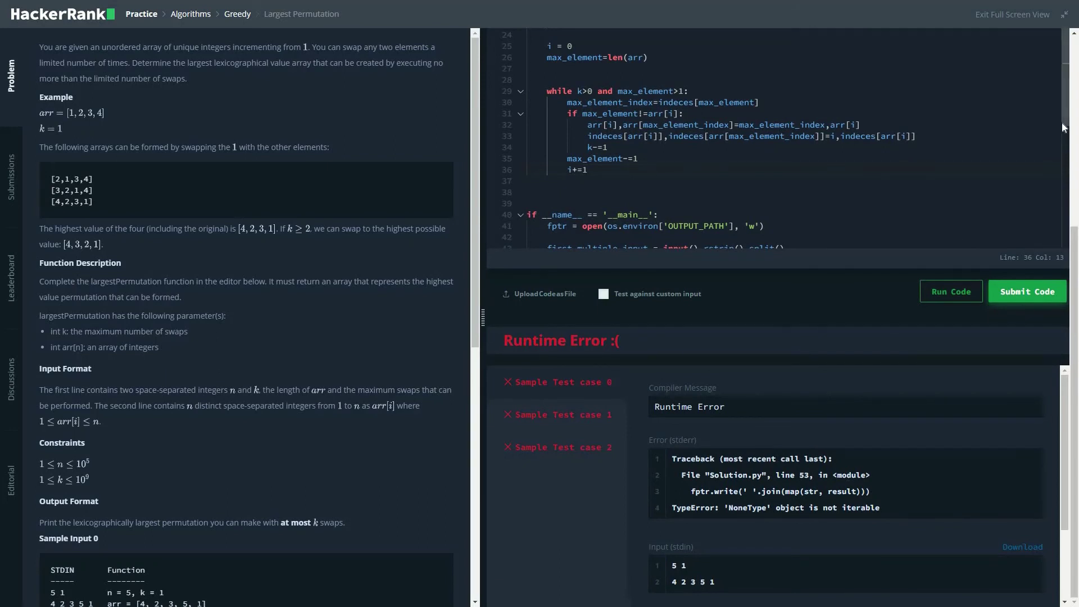
scroll(1061, 159, down, 1)
scroll(1061, 159, down, 3)
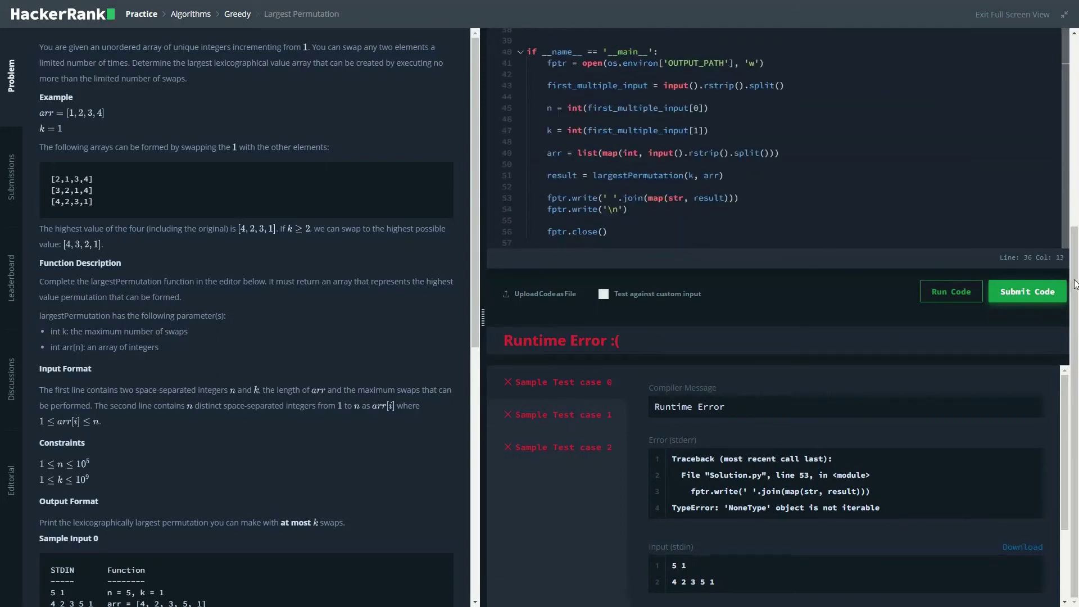
scroll(678, 145, up, 3)
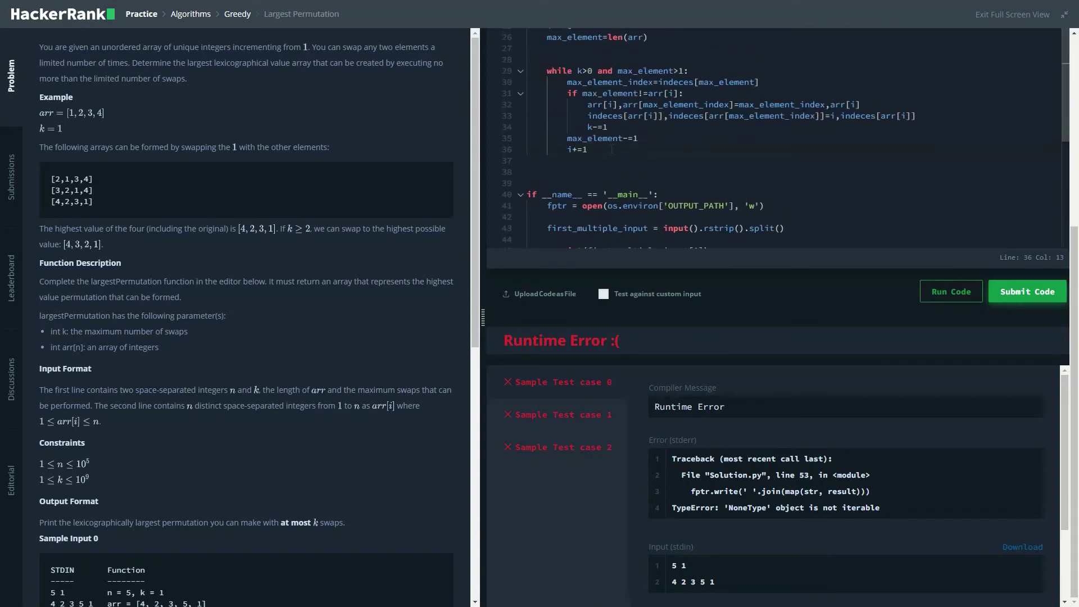
Add 'return arr' to end largestPermutation and rerun, getting Wrong Answer on 2 of 3 samples
key(Return)
key(Return)
key(BackSpace)
text(r)
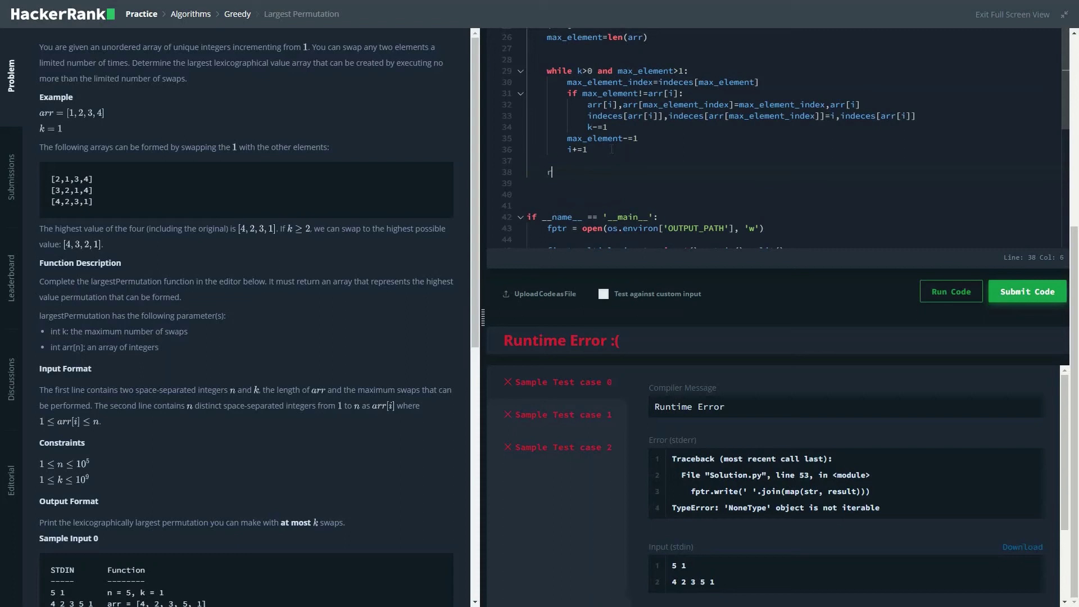
text(eturn arr)
key(ctrl+apostrophe)
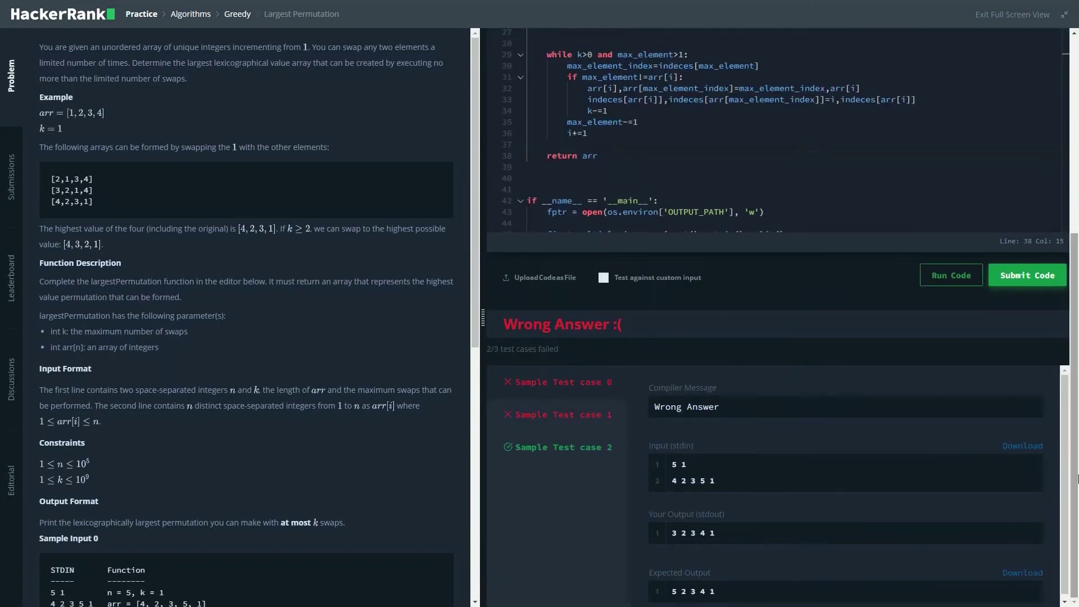
scroll(1078, 477, up, 3)
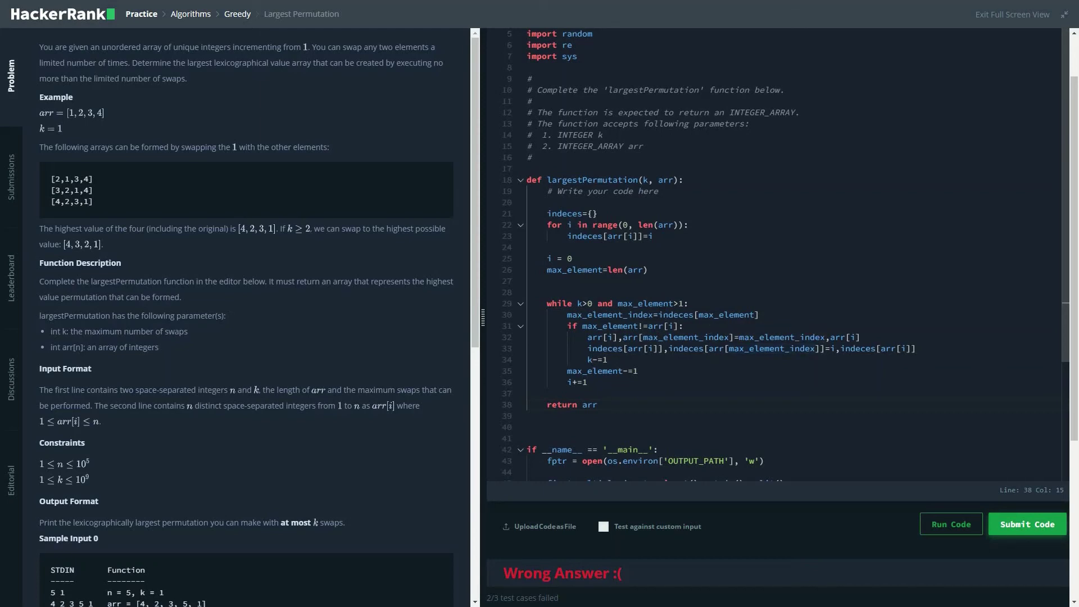
Make line 32 assign arr[max_element_index] and rerun the sample tests
click(739, 338)
text(a)
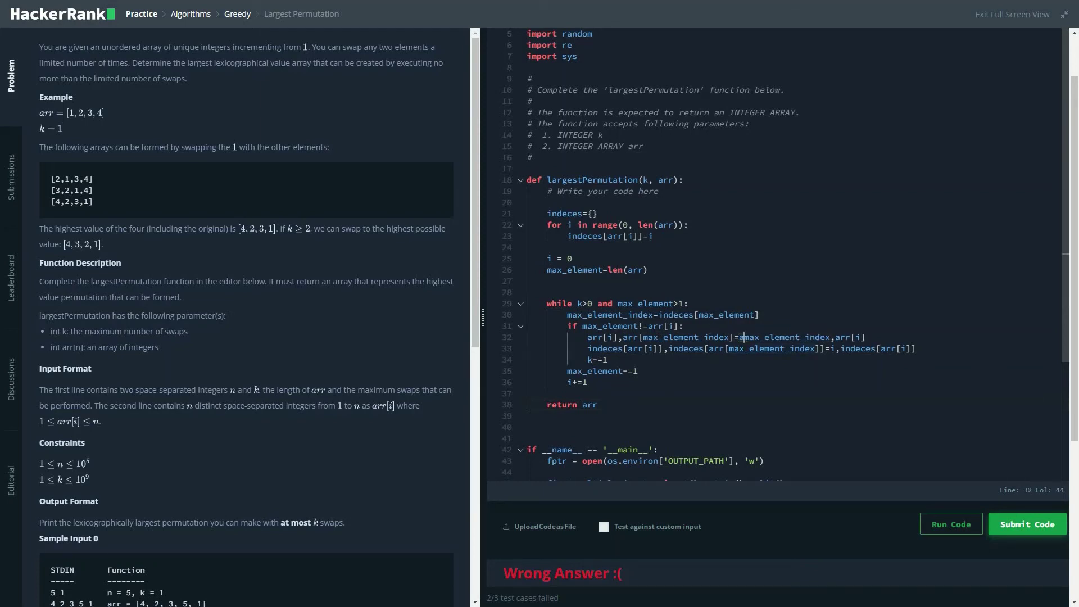
text(rr[)
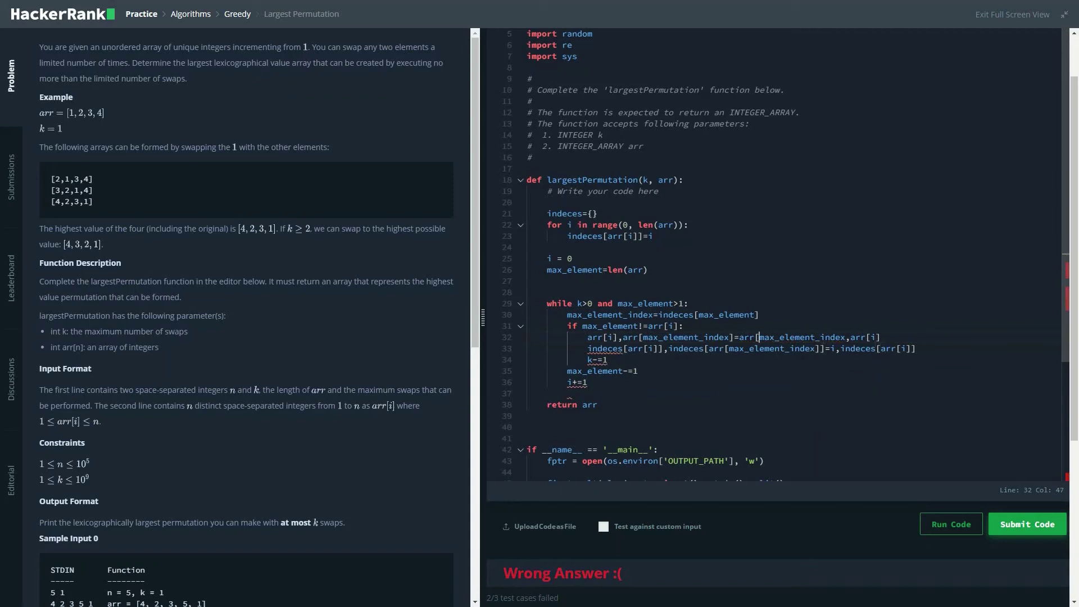
click(846, 337)
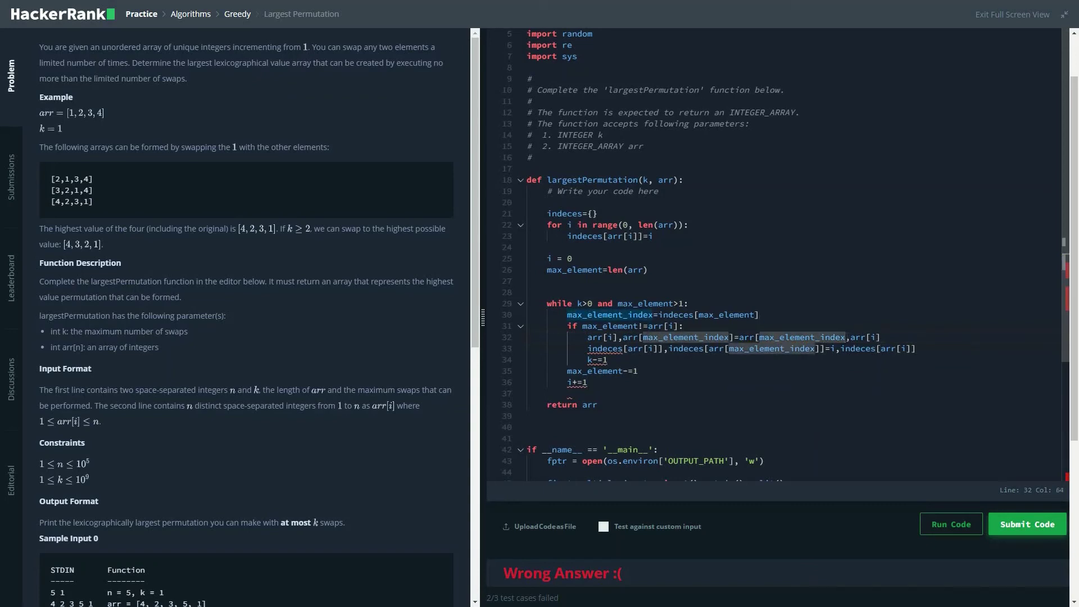
text(])
click(932, 524)
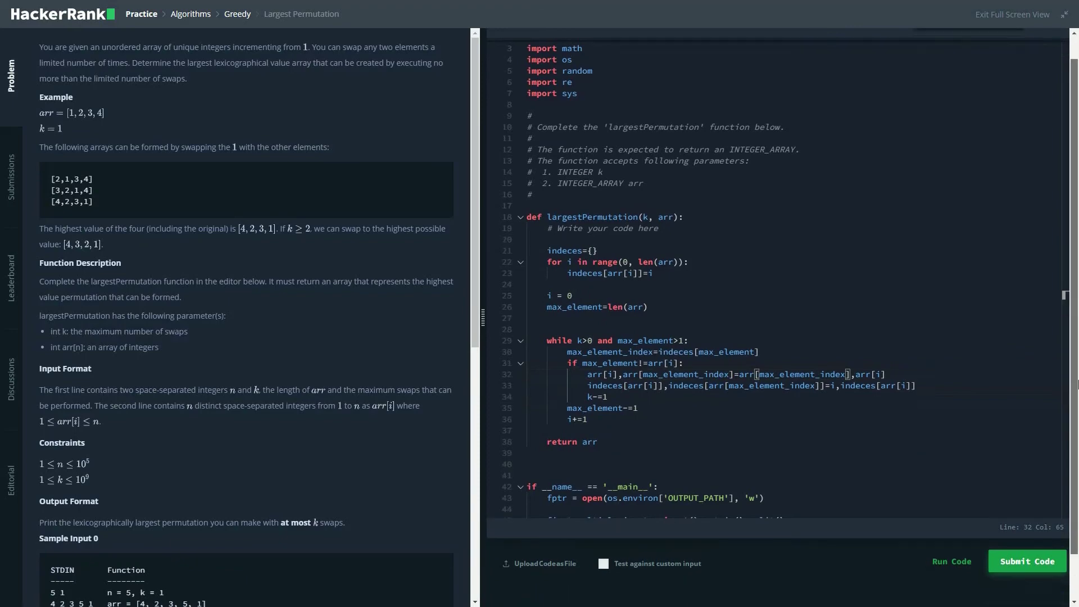
Submit the Largest Permutation solution for full grading against all test cases
click(1027, 293)
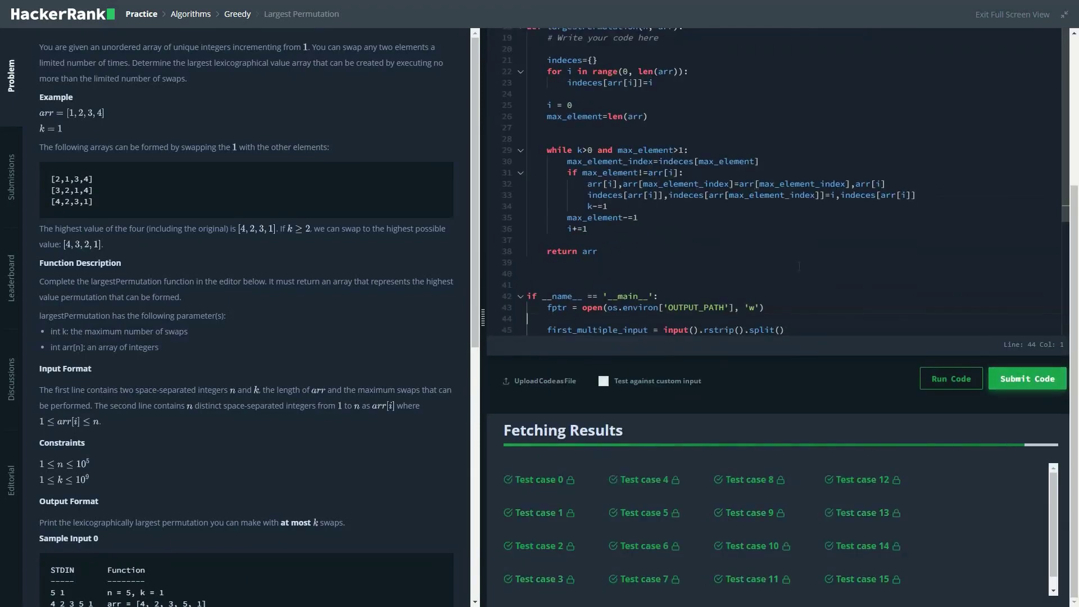
drag(1078, 293, 1077, 200)
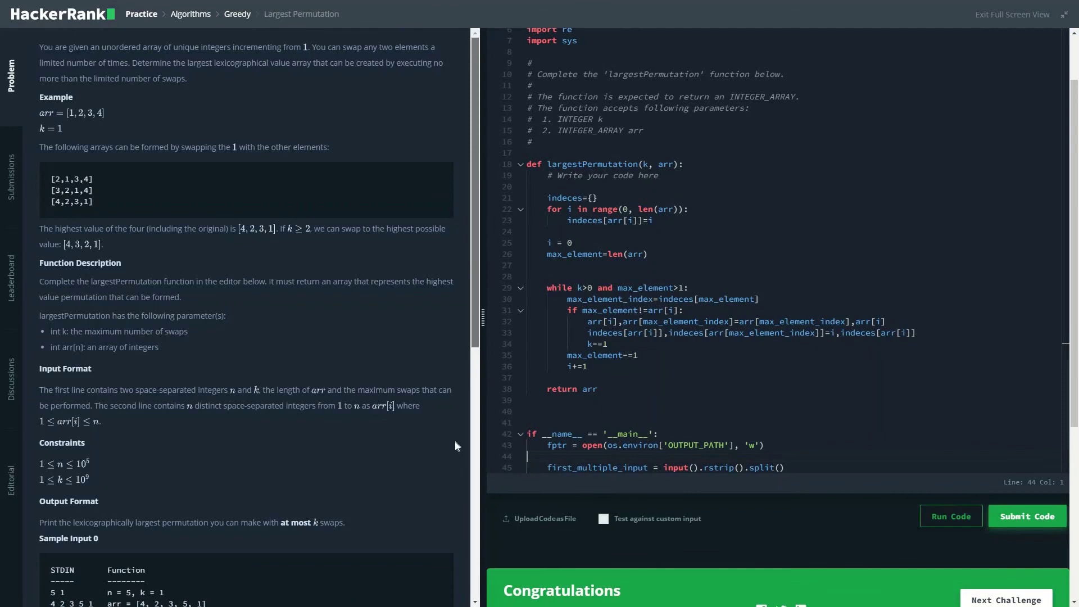
scroll(455, 441, down, 10)
scroll(472, 285, up, 9)
scroll(472, 305, down, 10)
scroll(473, 306, up, 10)
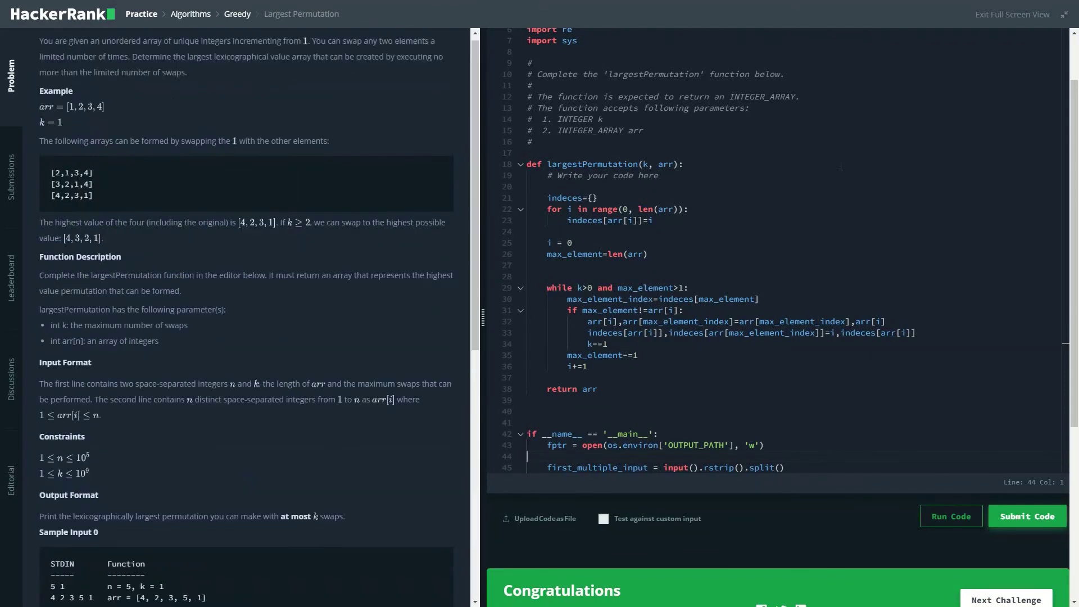
scroll(776, 338, down, 2)
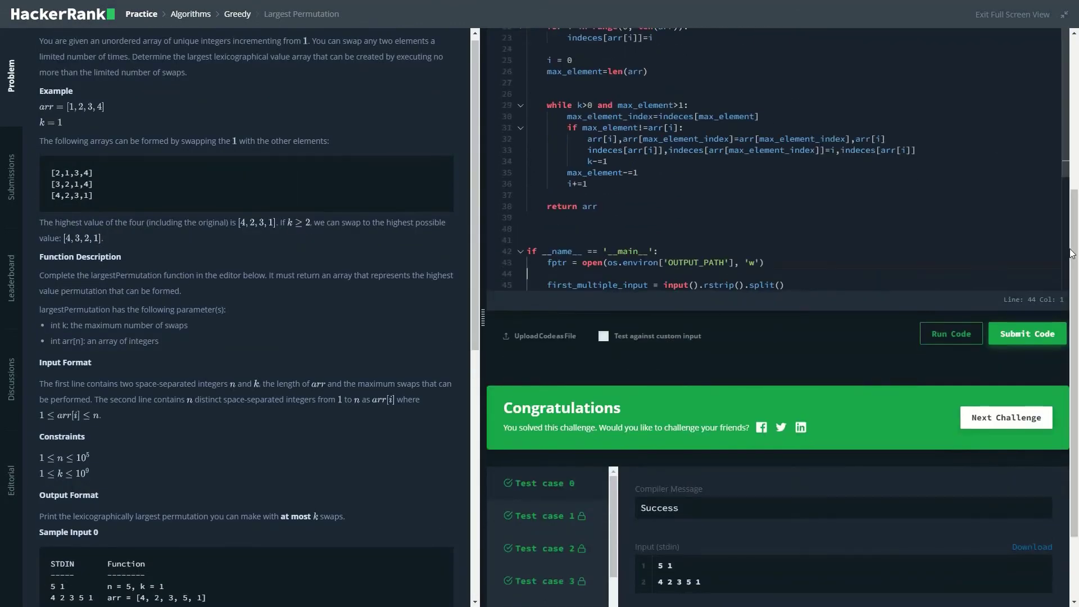
scroll(623, 399, up, 2)
scroll(624, 399, down, 2)
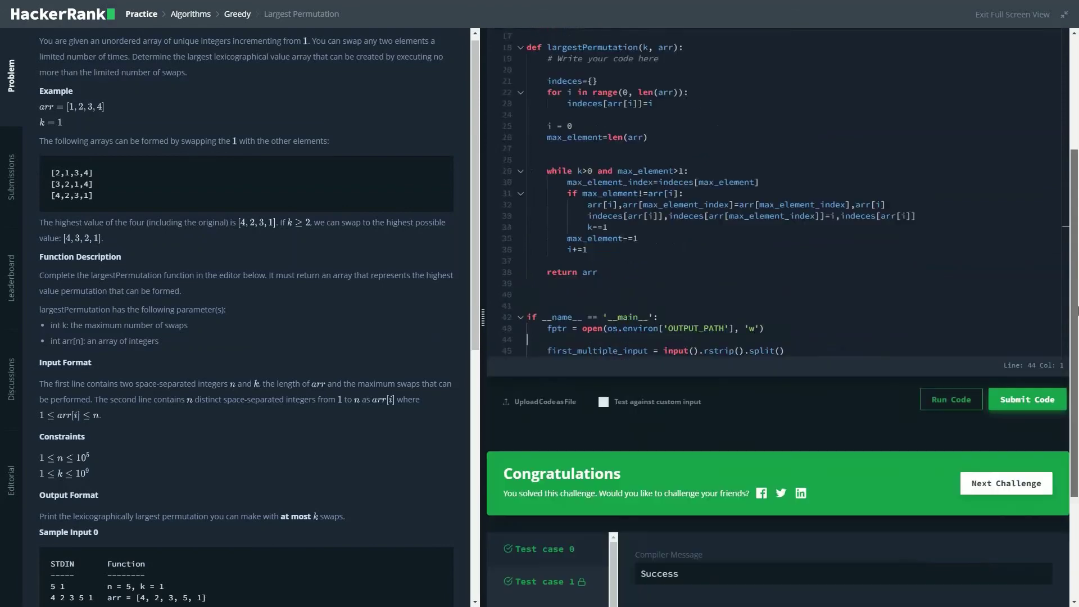
scroll(623, 399, down, 1)
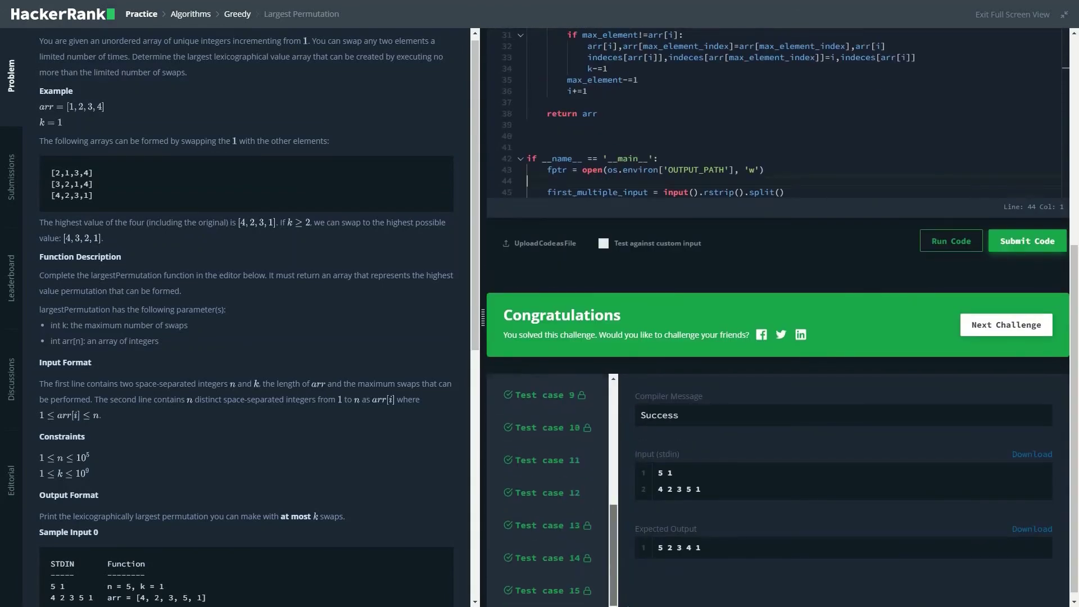
scroll(1077, 252, up, 4)
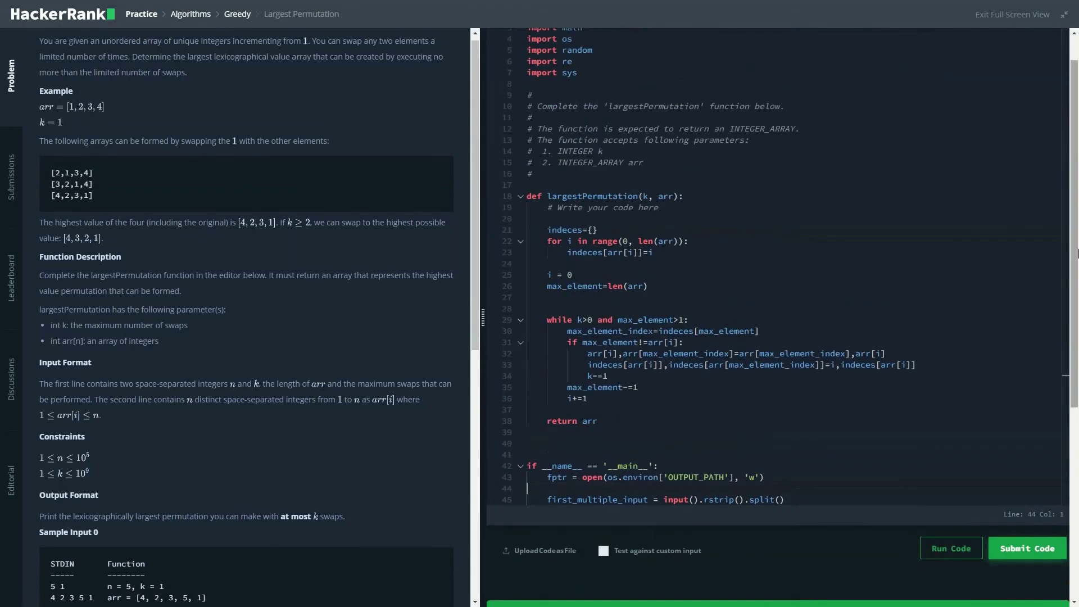
scroll(1077, 252, up, 1)
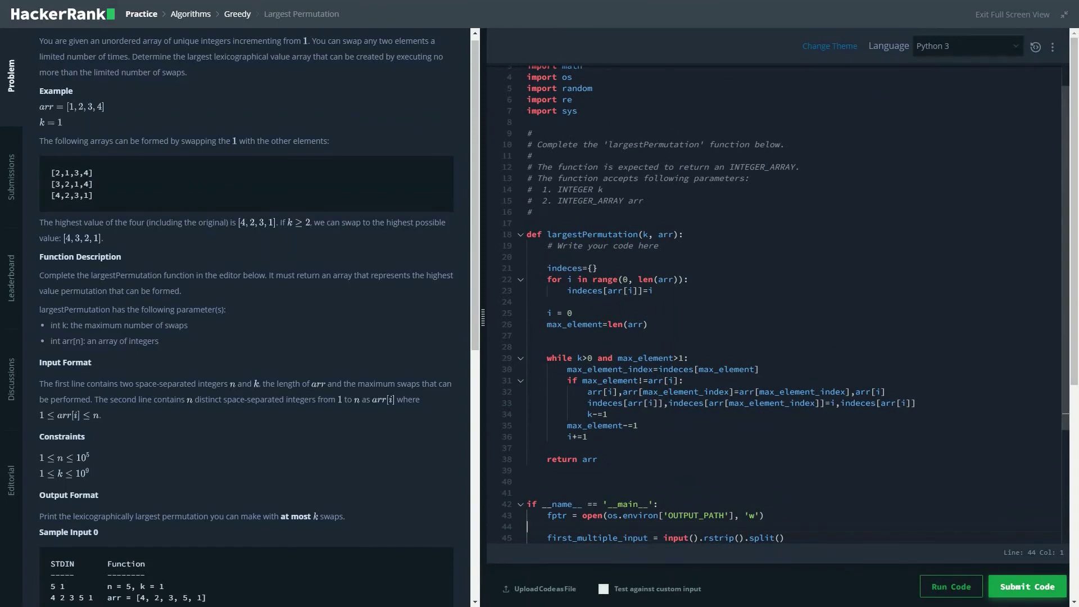
drag(529, 280, 654, 290)
click(650, 290)
mouse_move(587, 404)
mouse_down()
mouse_move(891, 403)
mouse_move(601, 404)
mouse_up()
click(590, 403)
drag(654, 290, 547, 269)
click(623, 291)
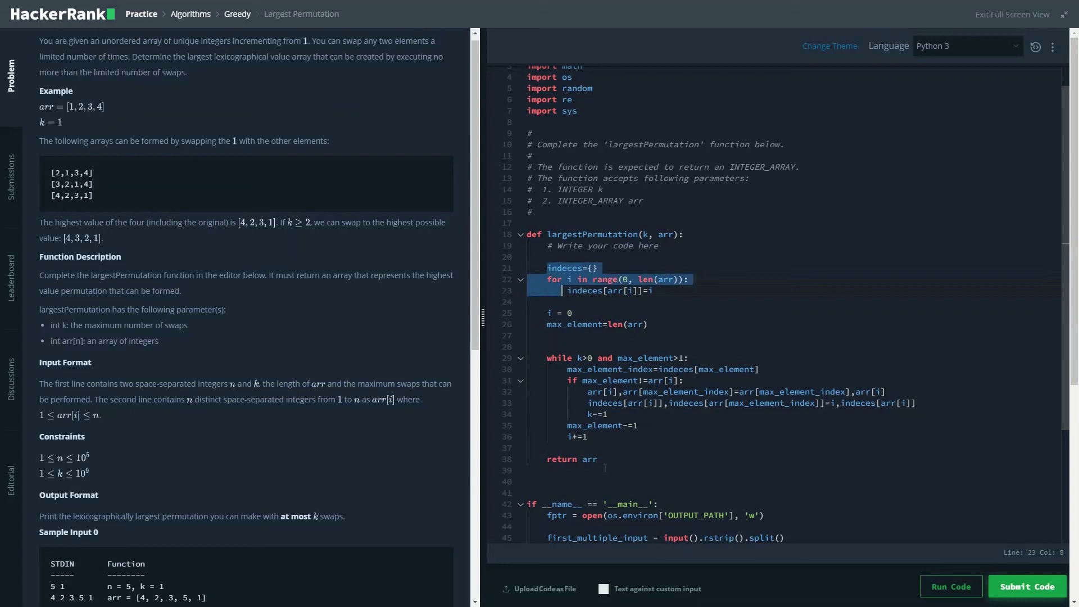
drag(527, 268, 597, 459)
click(598, 460)
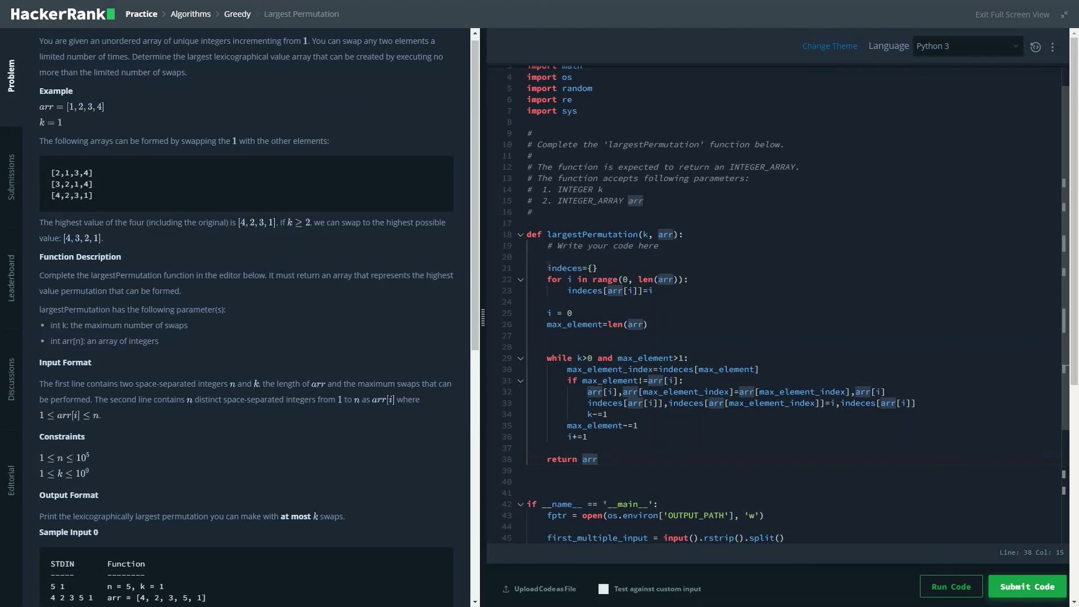
drag(548, 268, 616, 470)
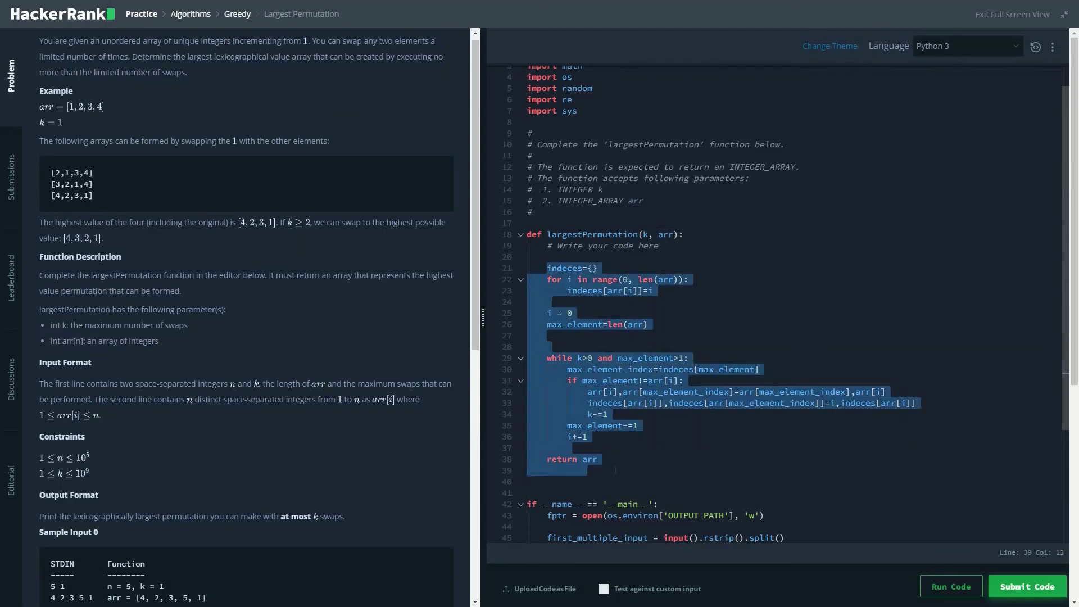
click(615, 470)
drag(588, 470, 550, 269)
mouse_move(548, 268)
mouse_down()
mouse_move(635, 439)
mouse_move(638, 392)
mouse_move(549, 257)
mouse_move(574, 448)
mouse_up()
click(636, 439)
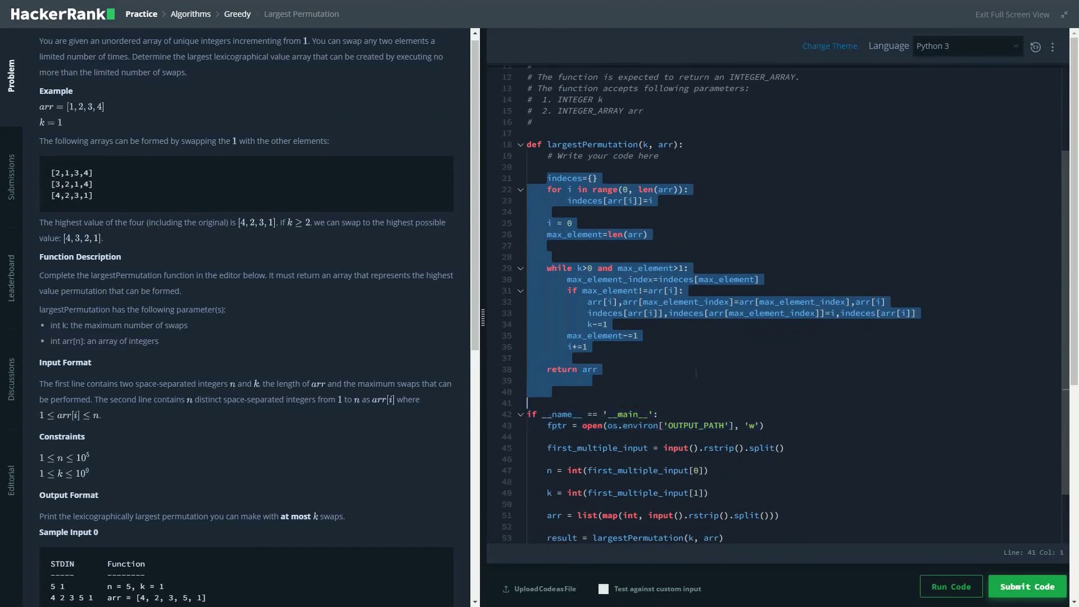
drag(574, 448, 590, 381)
drag(589, 380, 600, 369)
shift+click(547, 178)
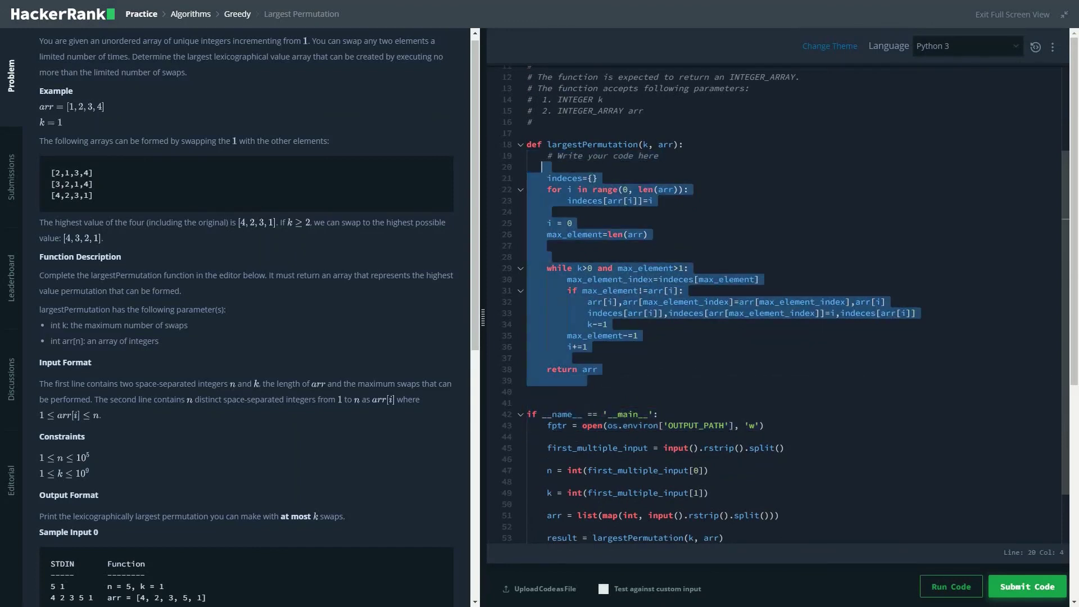
click(548, 178)
shift+click(637, 368)
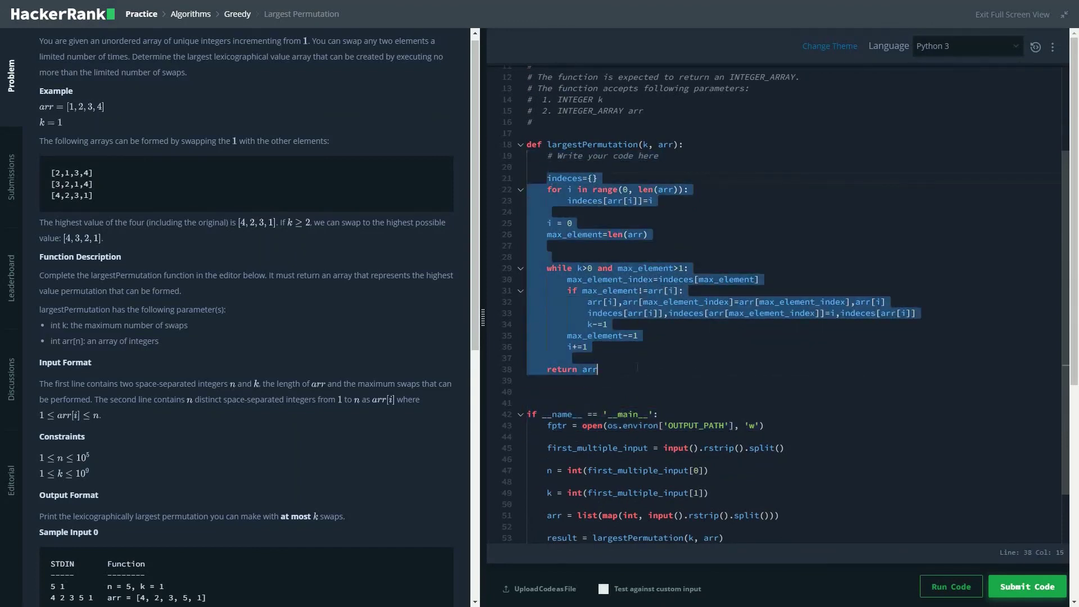